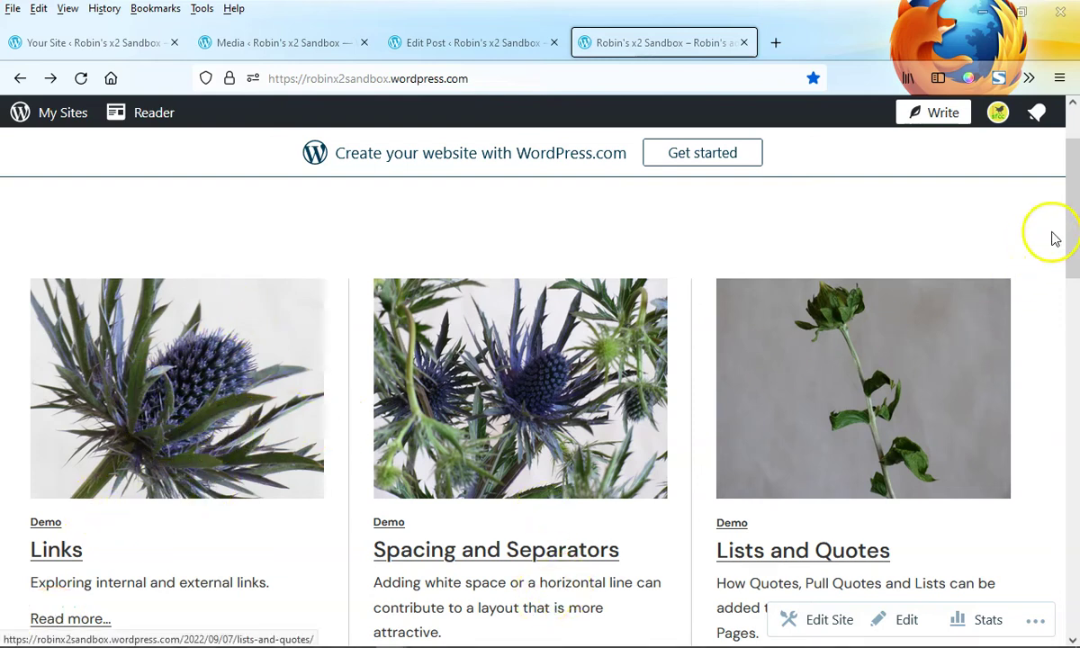
# Browse the post previews on the site's home page and open the Links post.
pyautogui.moveTo(1072, 225)
pyautogui.mouseDown()
pyautogui.moveTo(1075, 579)
pyautogui.moveTo(1076, 241)
pyautogui.mouseUp()
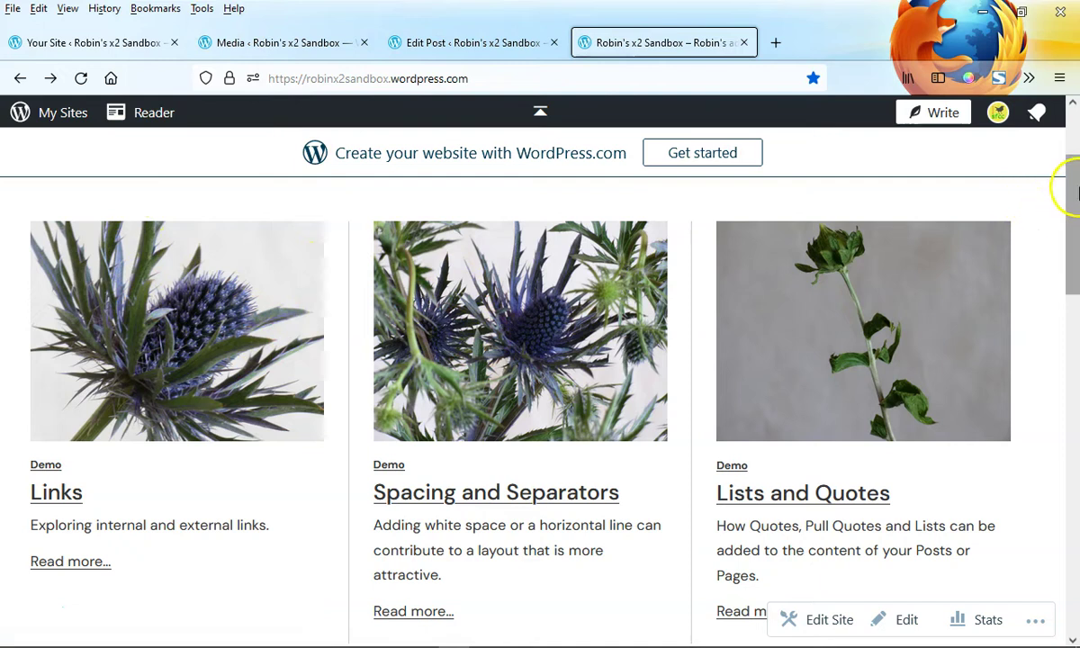
pyautogui.moveTo(1077, 190); pyautogui.dragTo(1076, 167)
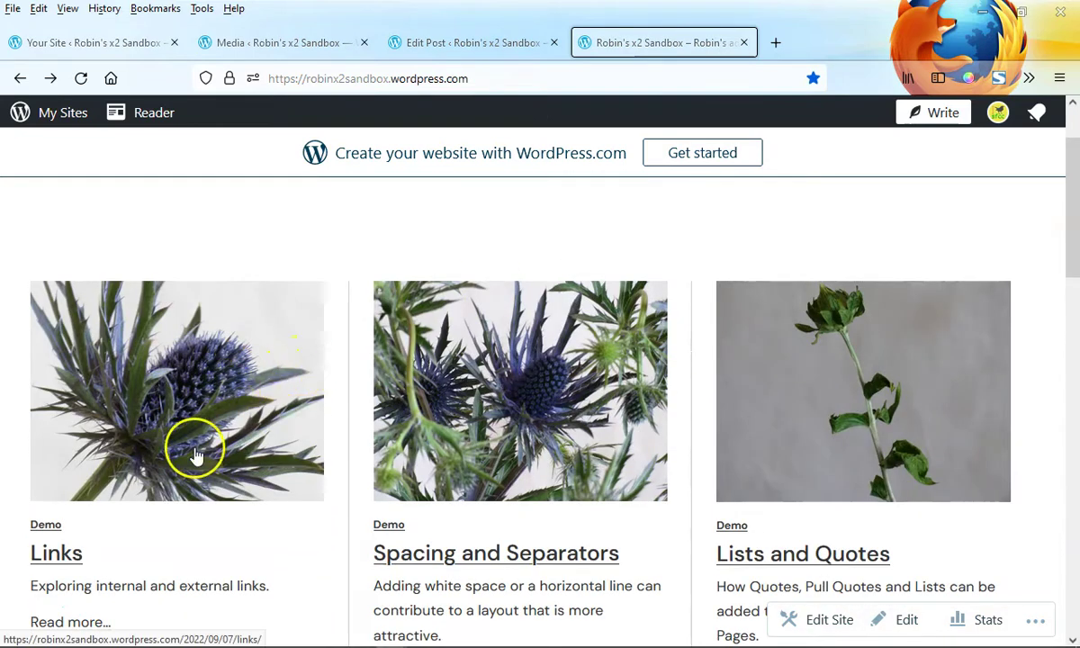
pyautogui.click(50, 558)
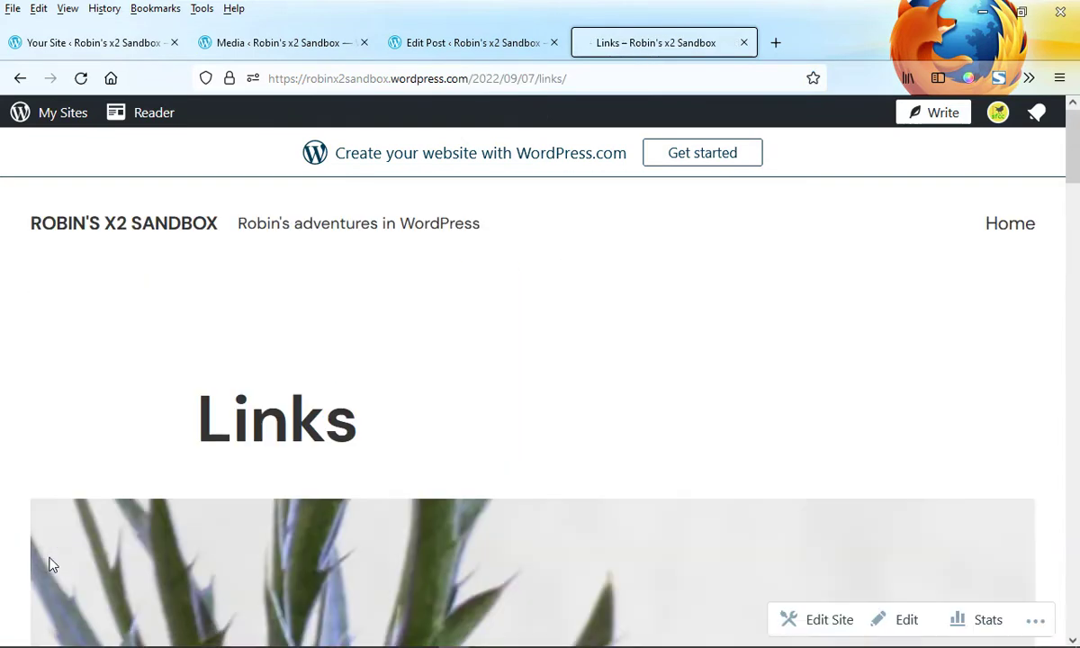
# Examine how the featured image is displayed between the title and the content of the published Links post.
pyautogui.moveTo(1073, 149); pyautogui.dragTo(1076, 192)
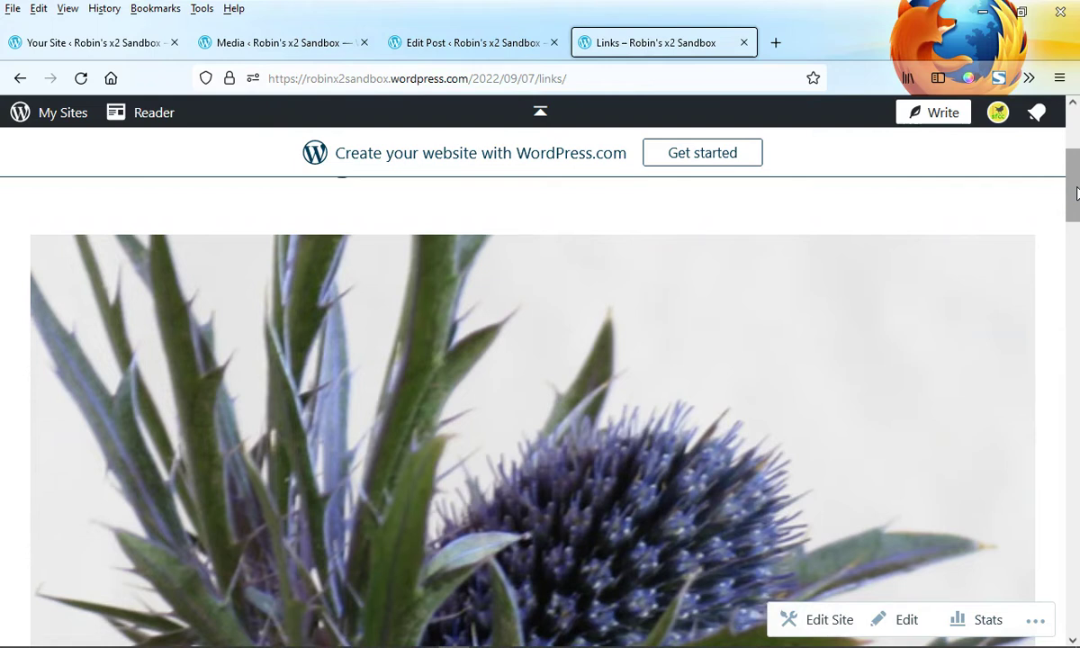
pyautogui.moveTo(1075, 191)
pyautogui.mouseDown()
pyautogui.moveTo(1075, 442)
pyautogui.moveTo(1072, 176)
pyautogui.moveTo(1074, 313)
pyautogui.moveTo(1073, 184)
pyautogui.mouseUp()
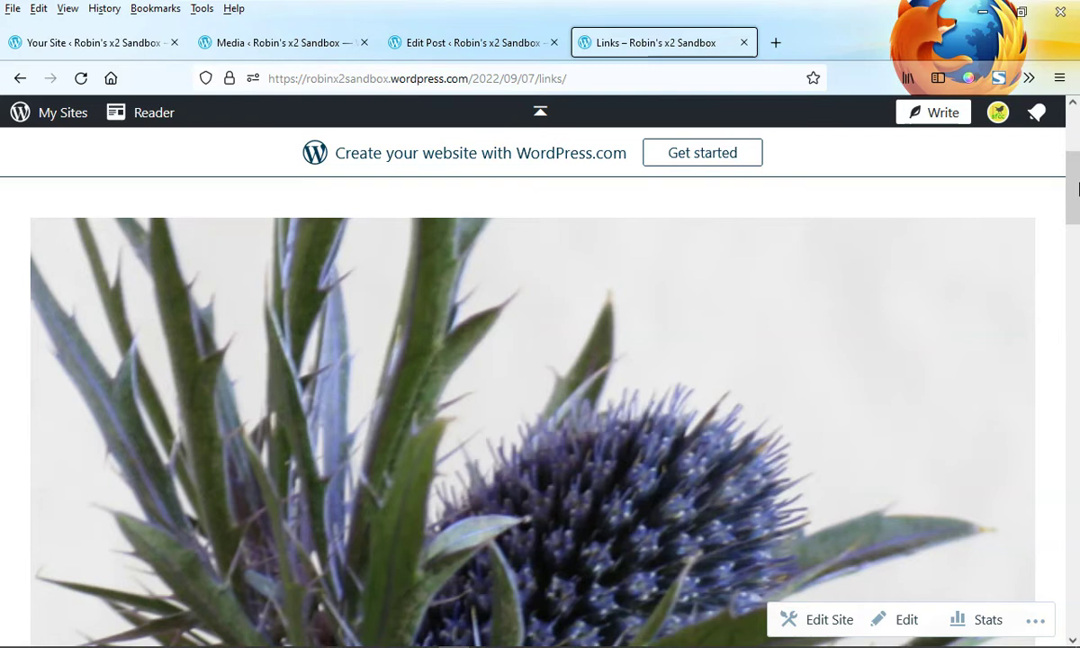
pyautogui.scroll(-3, 1075, 233)
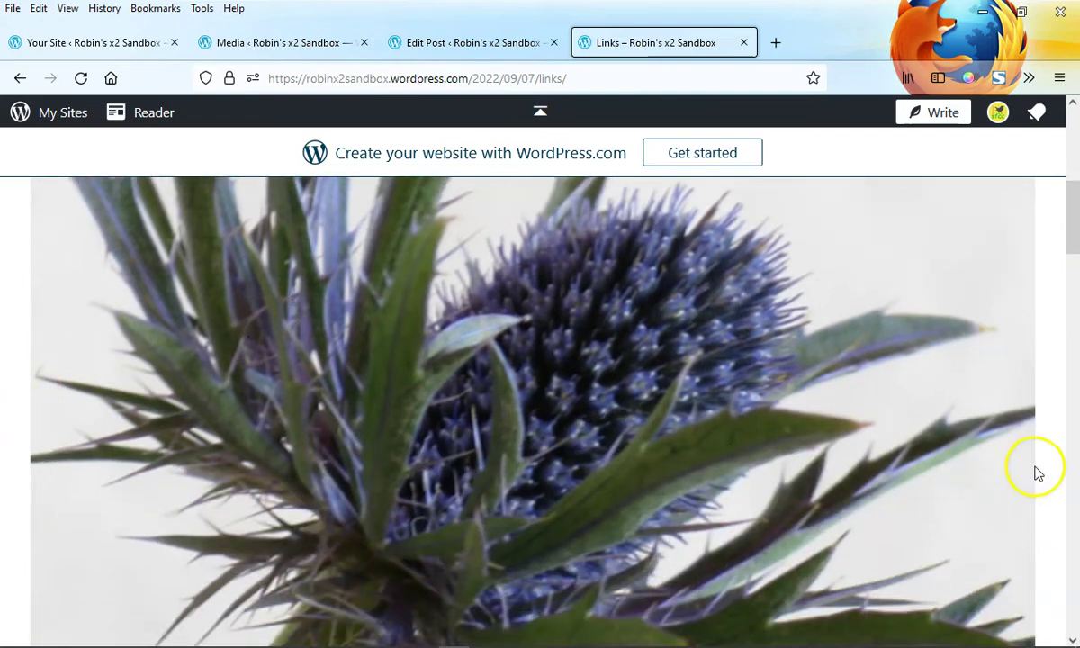
pyautogui.click(1074, 302)
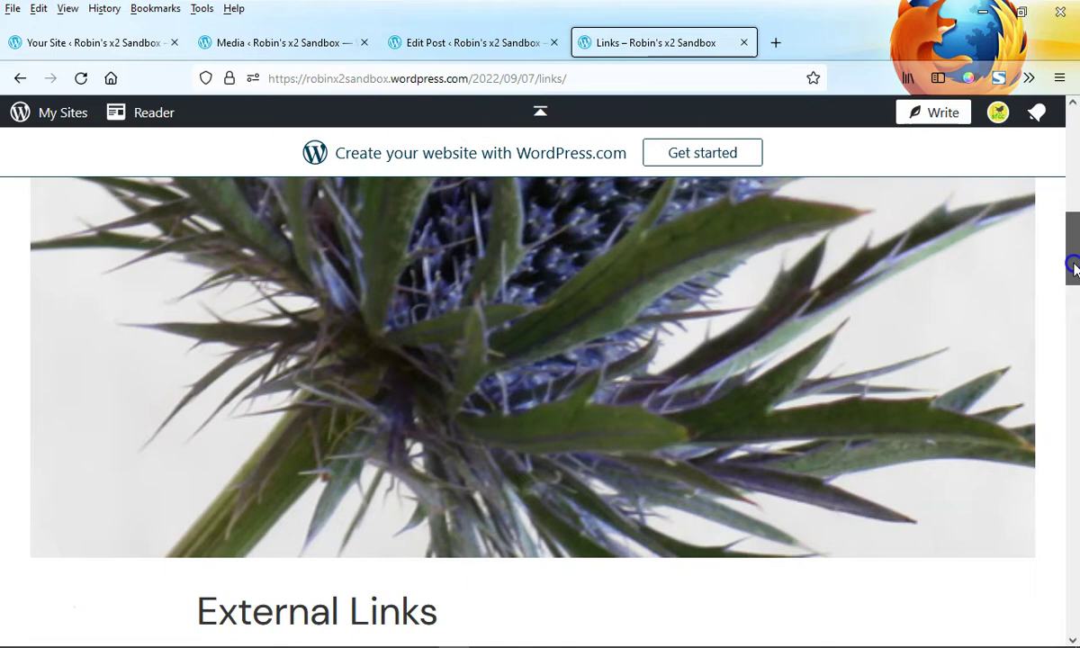
pyautogui.scroll(5, 1073, 302)
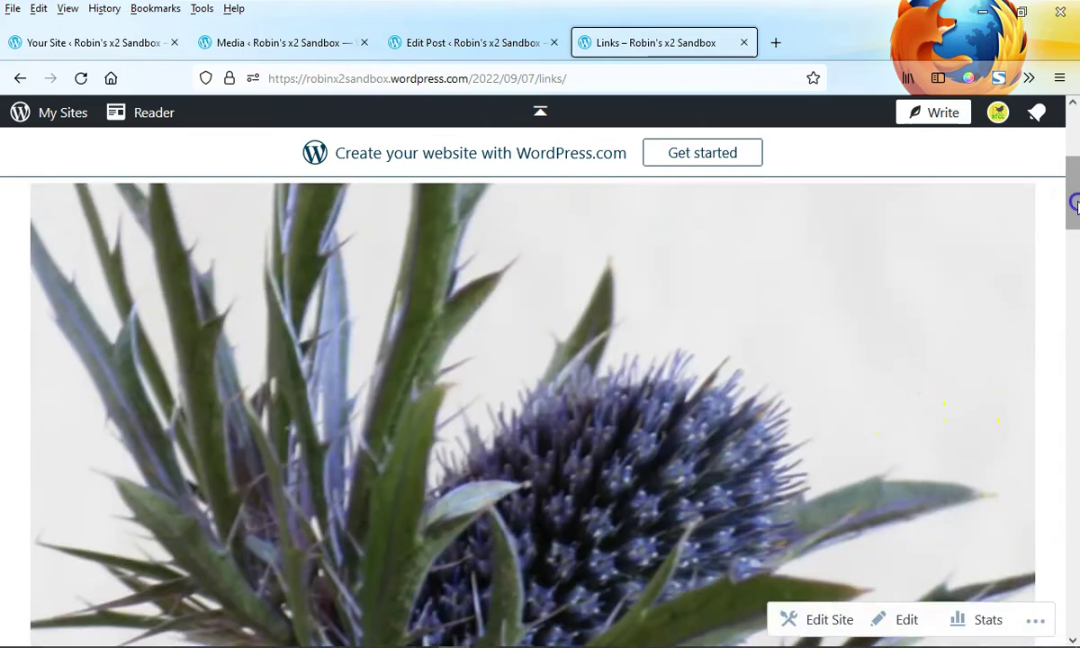
pyautogui.moveTo(1073, 205); pyautogui.dragTo(1074, 162)
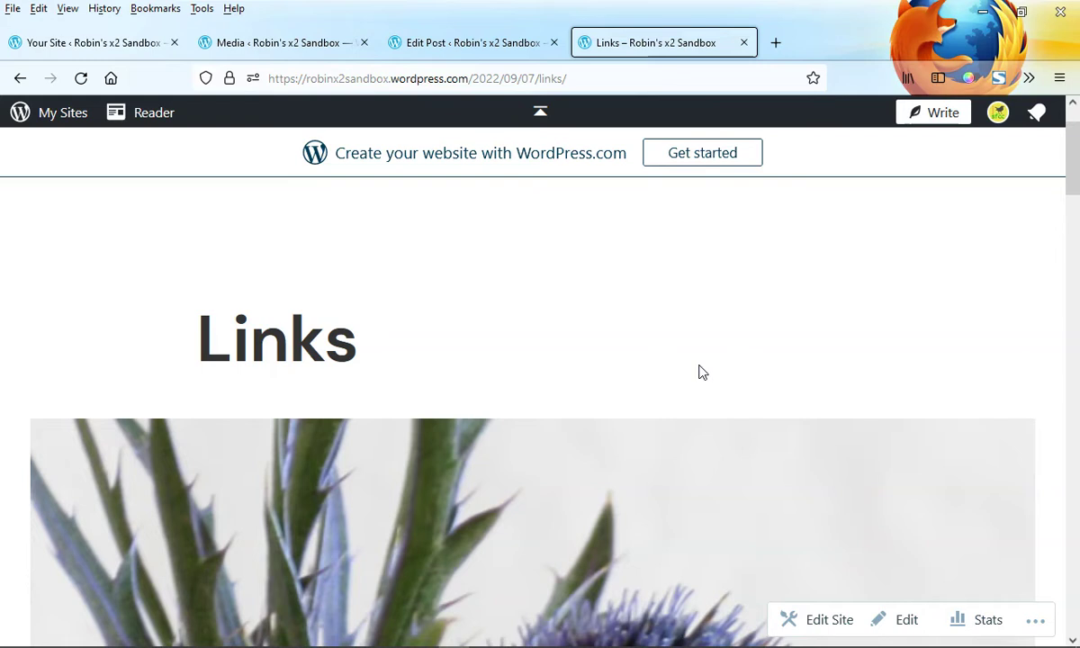
pyautogui.click(720, 334)
# Return to the site dashboard and open the Themes page to see the site's current theme.
pyautogui.click(54, 43)
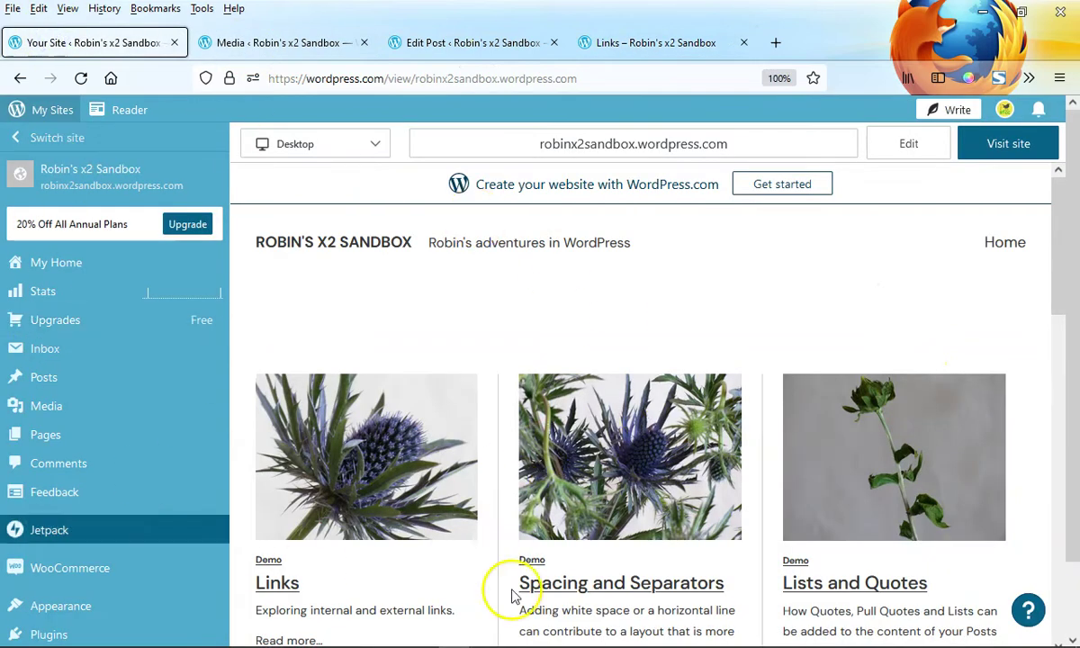
pyautogui.scroll(-2, 909, 546)
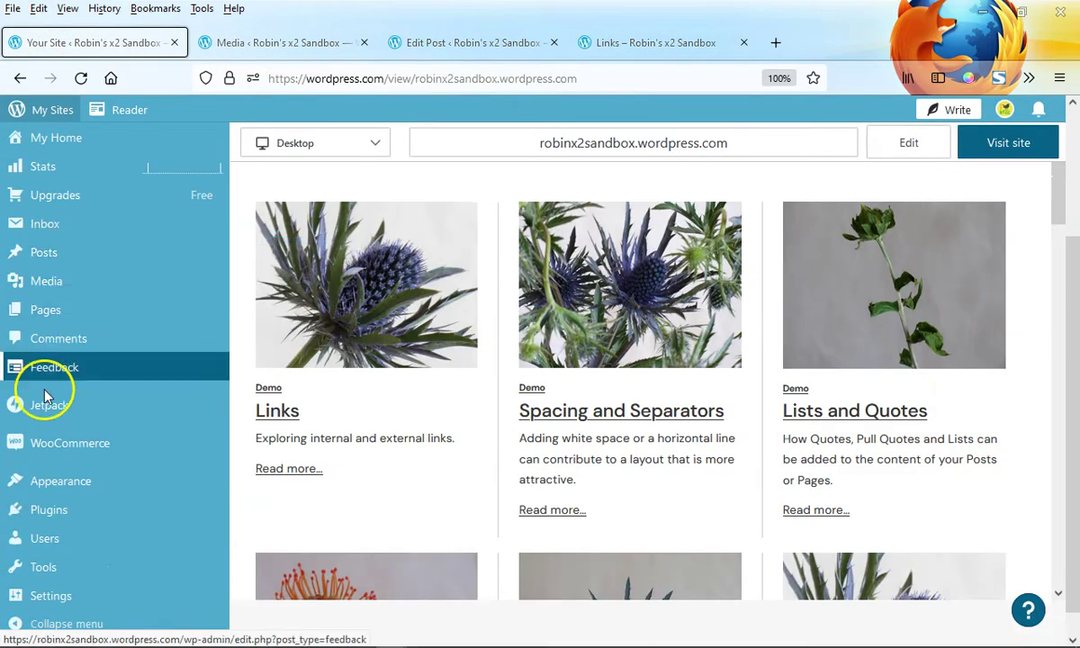
pyautogui.moveTo(45, 487)
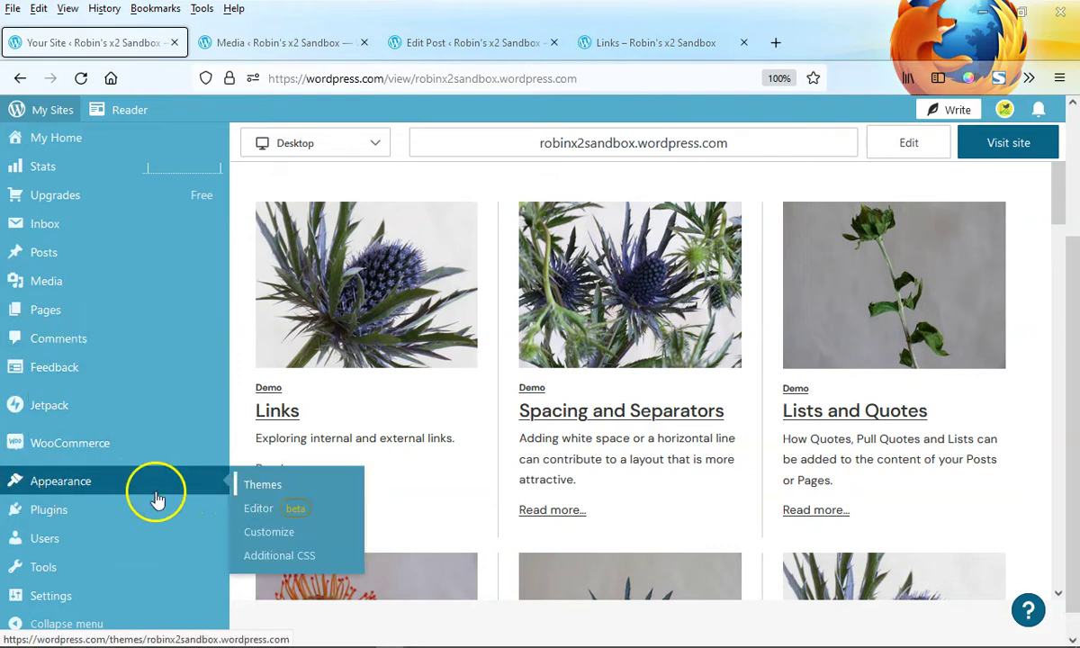
pyautogui.click(74, 491)
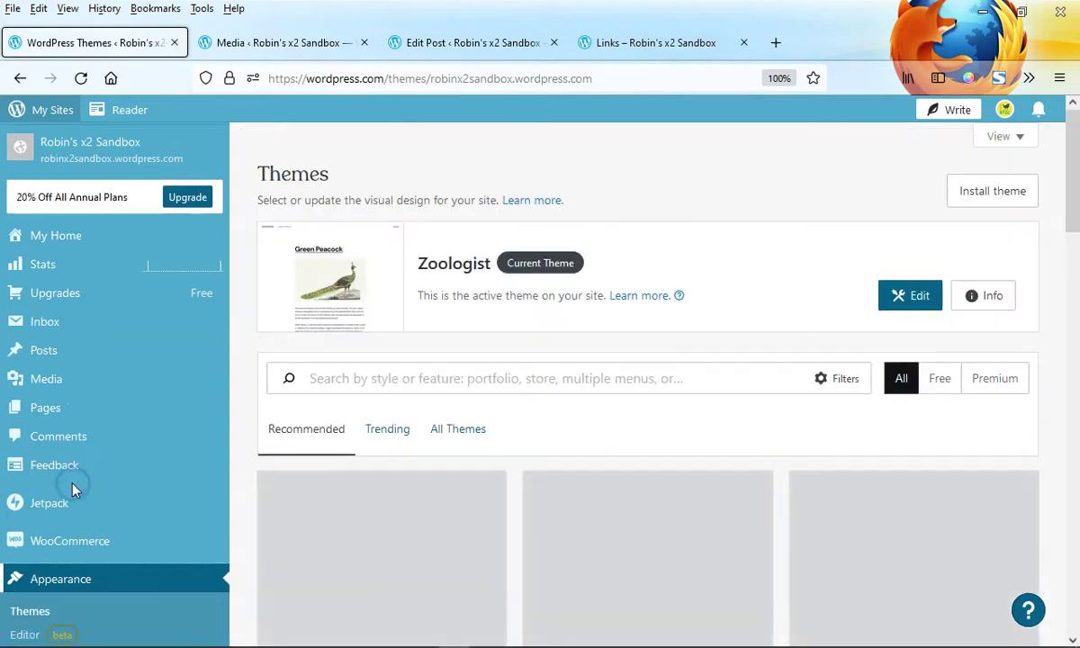
pyautogui.scroll(-2, 72, 486)
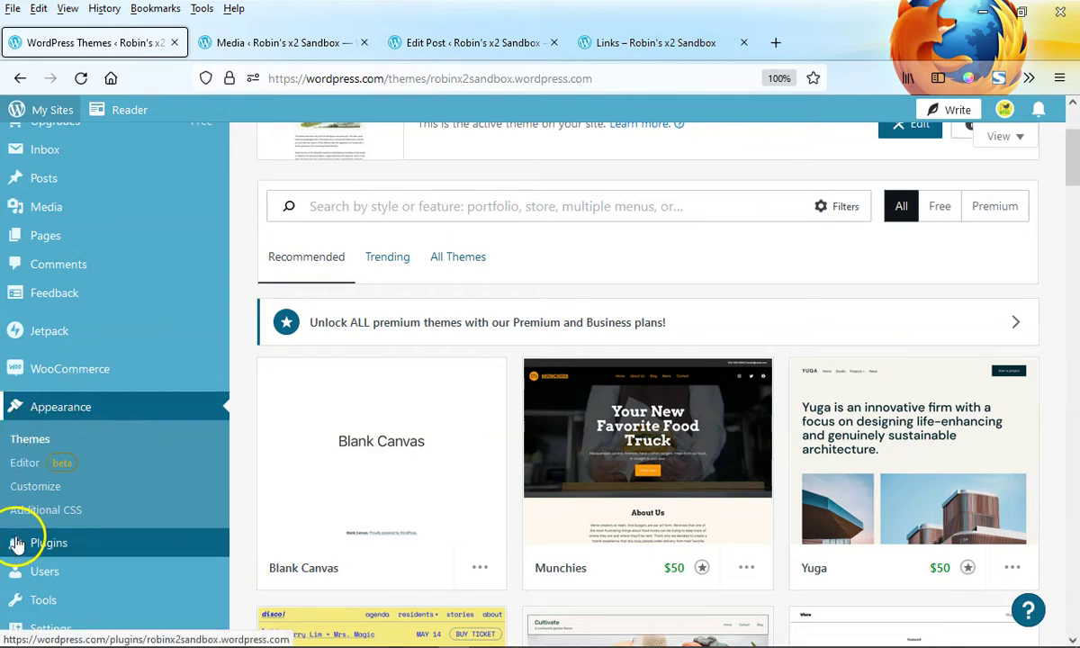
pyautogui.click(27, 440)
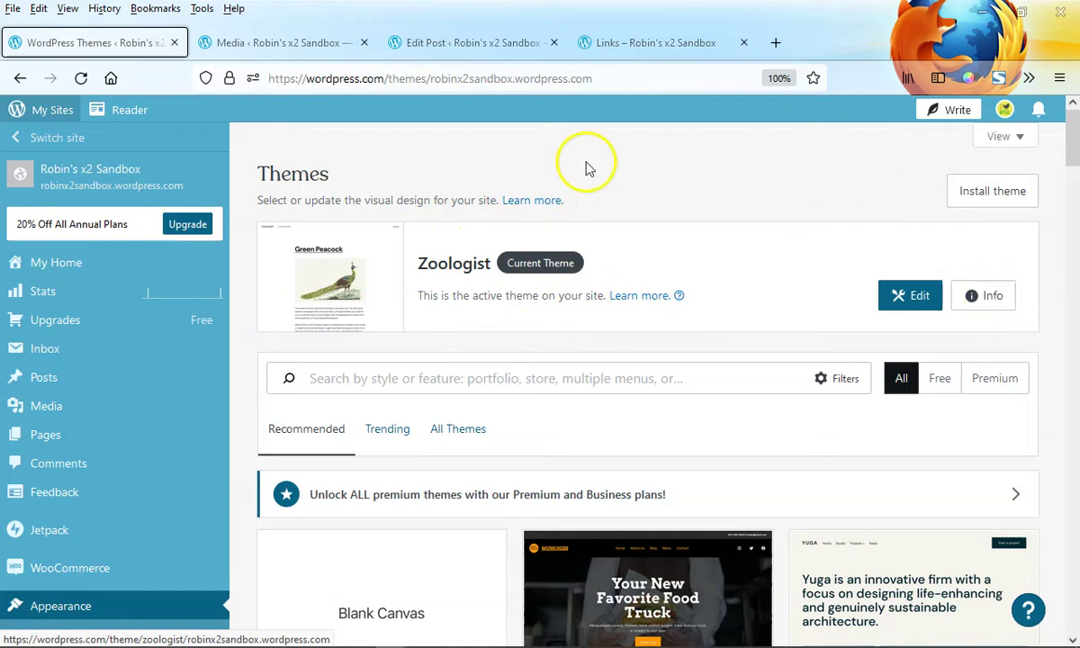
# Open the Zoologist theme's information page and find the column widths in its Quick Specs.
pyautogui.click(984, 295)
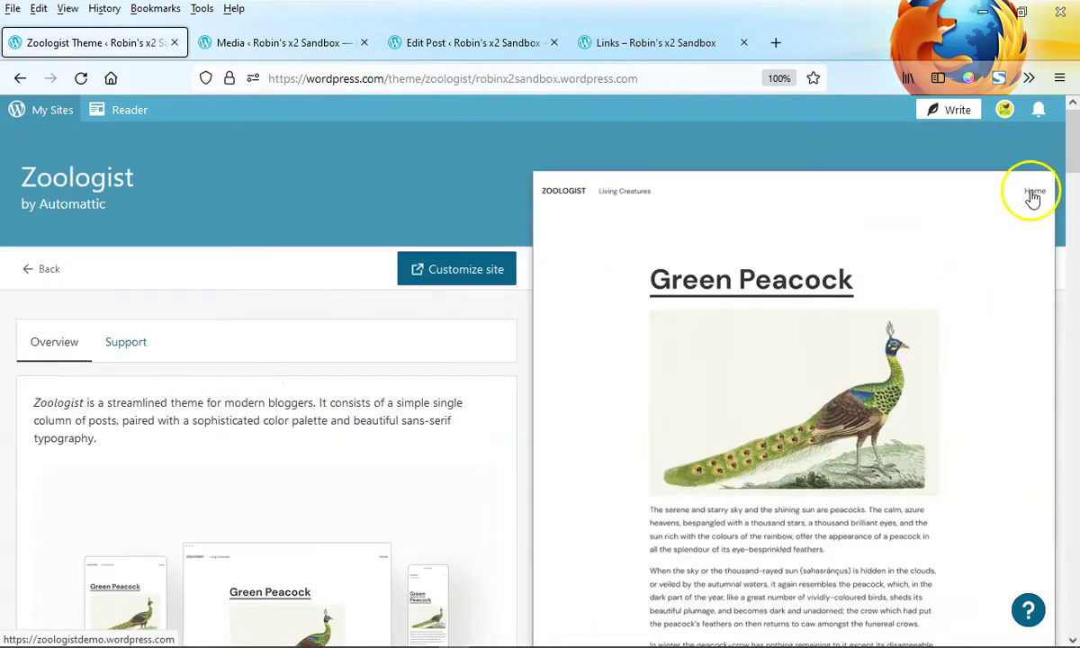
pyautogui.scroll(-3, 905, 394)
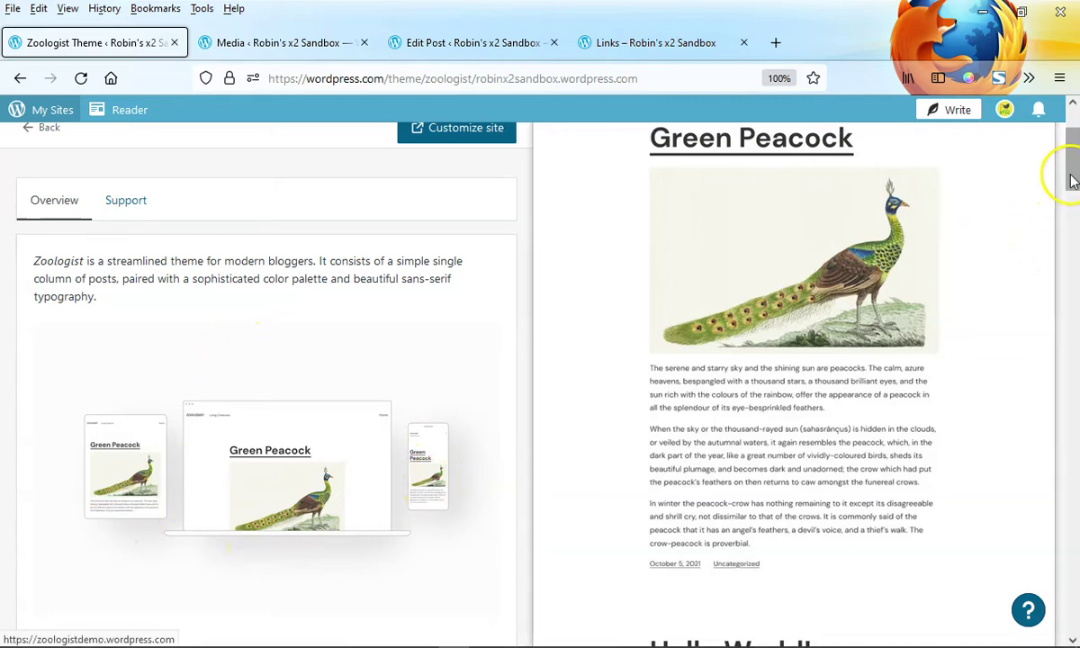
pyautogui.moveTo(1070, 151); pyautogui.dragTo(1074, 382)
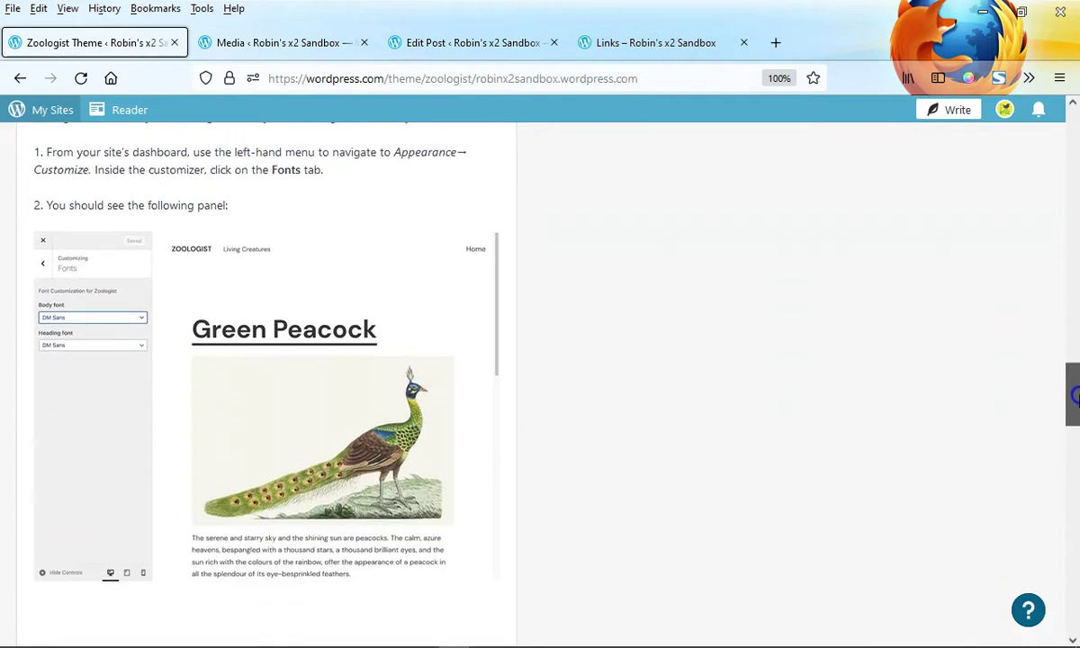
pyautogui.moveTo(1073, 396); pyautogui.dragTo(1074, 567)
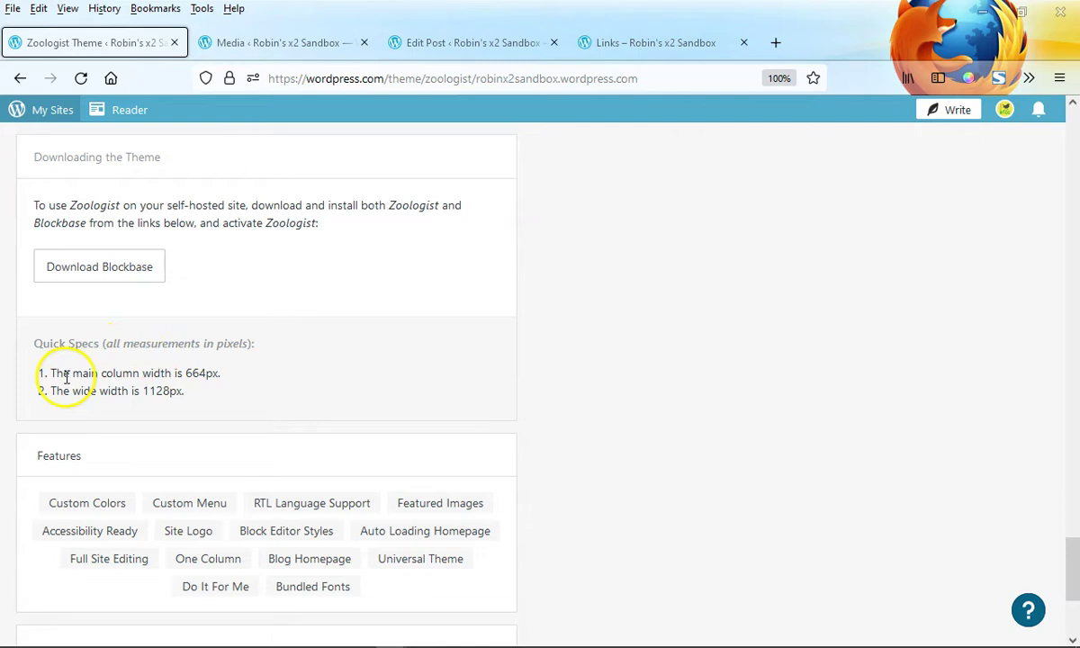
# Compare the text column of the published Links post with the main column width in the theme's Quick Specs.
pyautogui.click(483, 45)
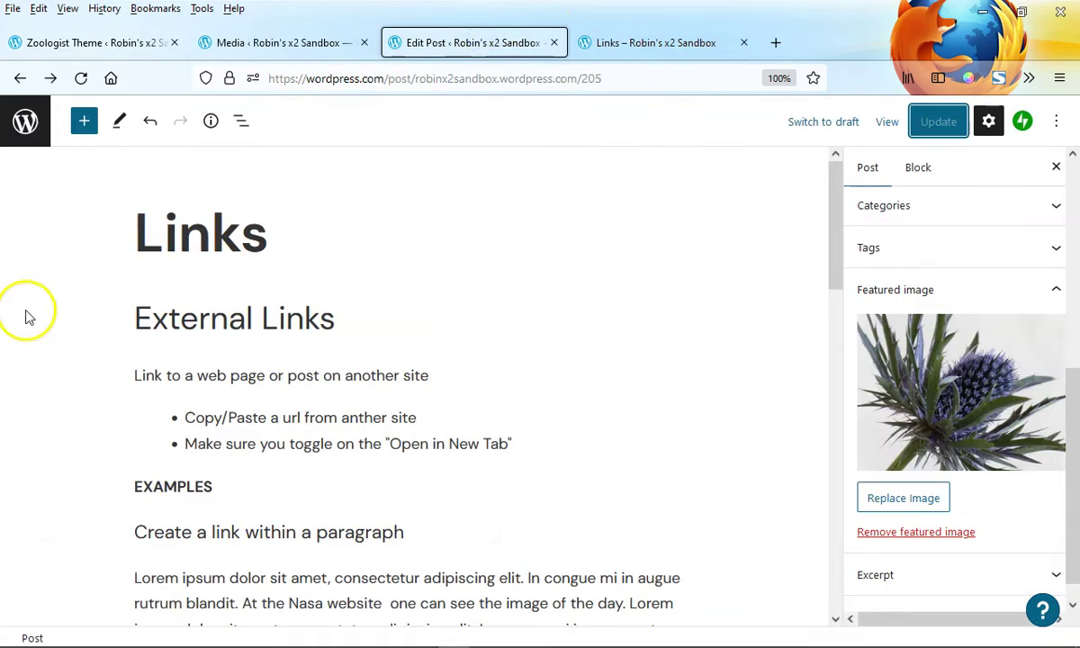
pyautogui.click(688, 42)
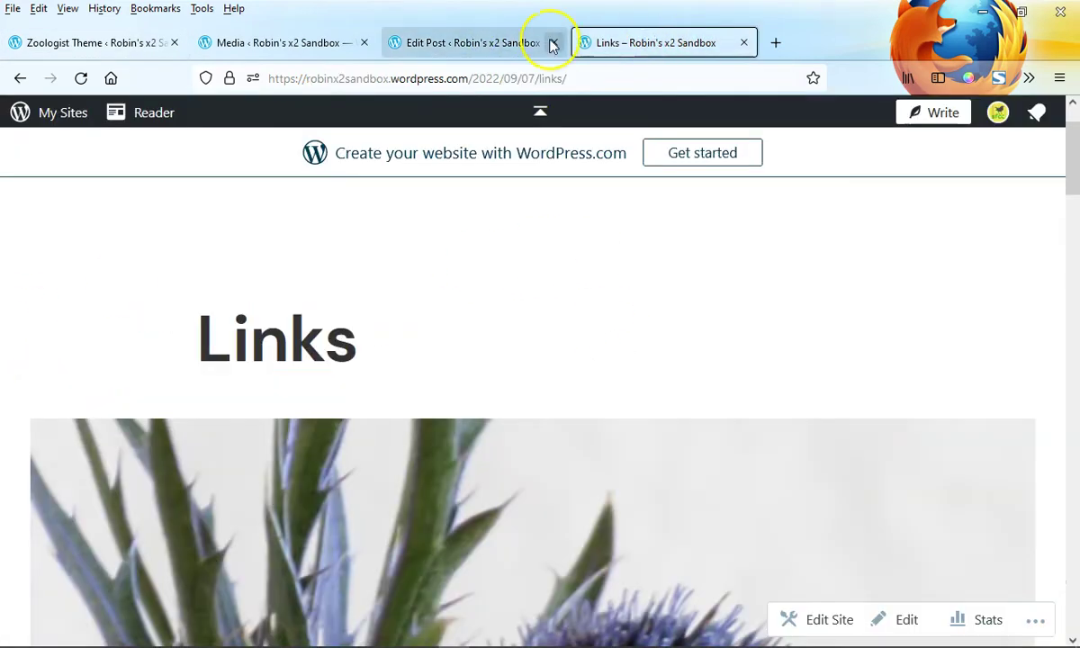
pyautogui.scroll(-10, 530, 296)
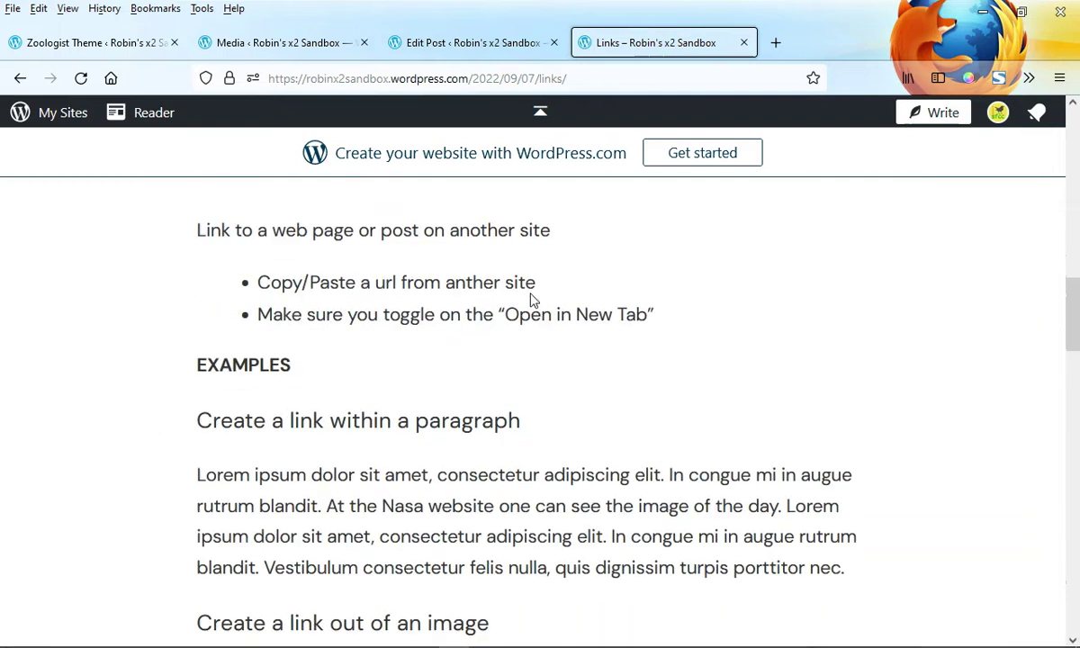
pyautogui.scroll(-3, 530, 301)
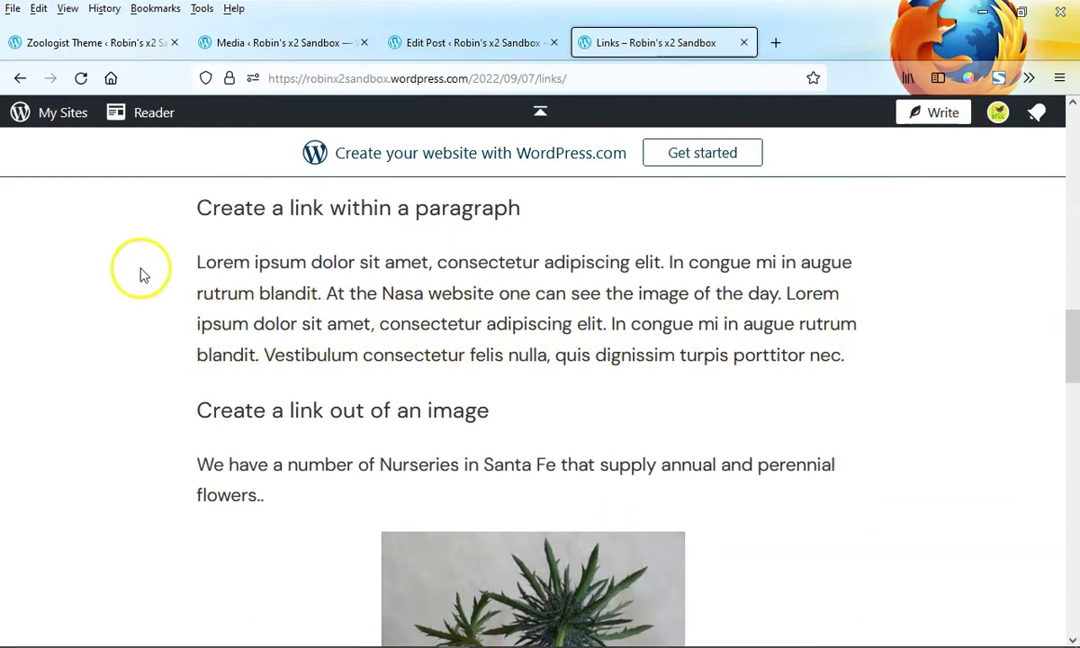
pyautogui.click(288, 42)
pyautogui.click(135, 42)
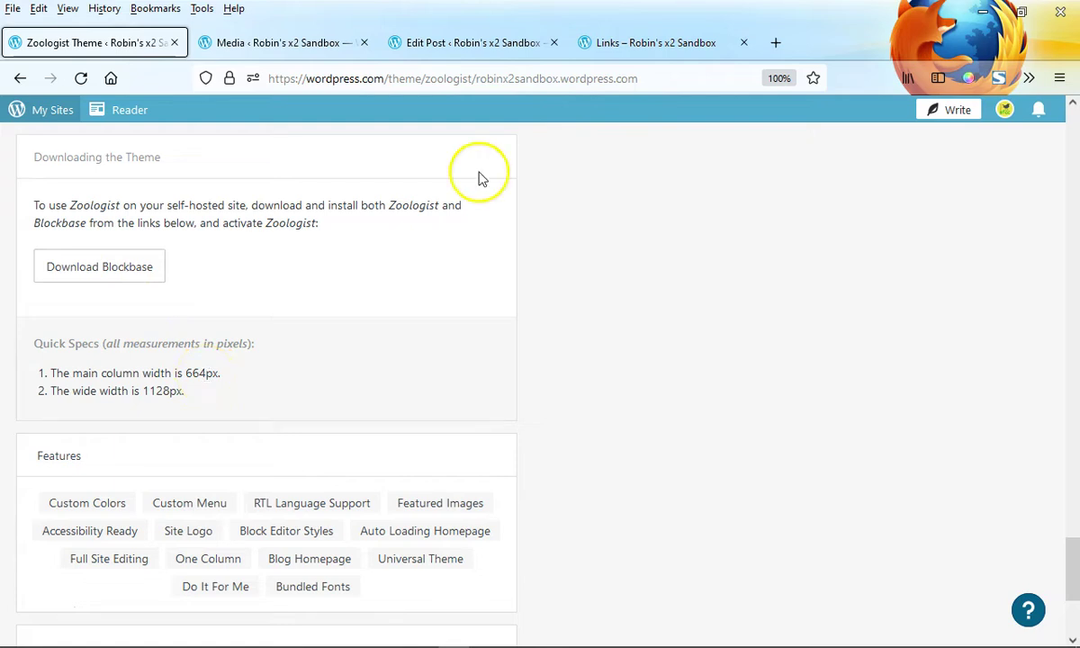
# View the nurseries image in the published Links post and check the wide width in the theme's Quick Specs.
pyautogui.click(646, 43)
pyautogui.scroll(-3, 661, 417)
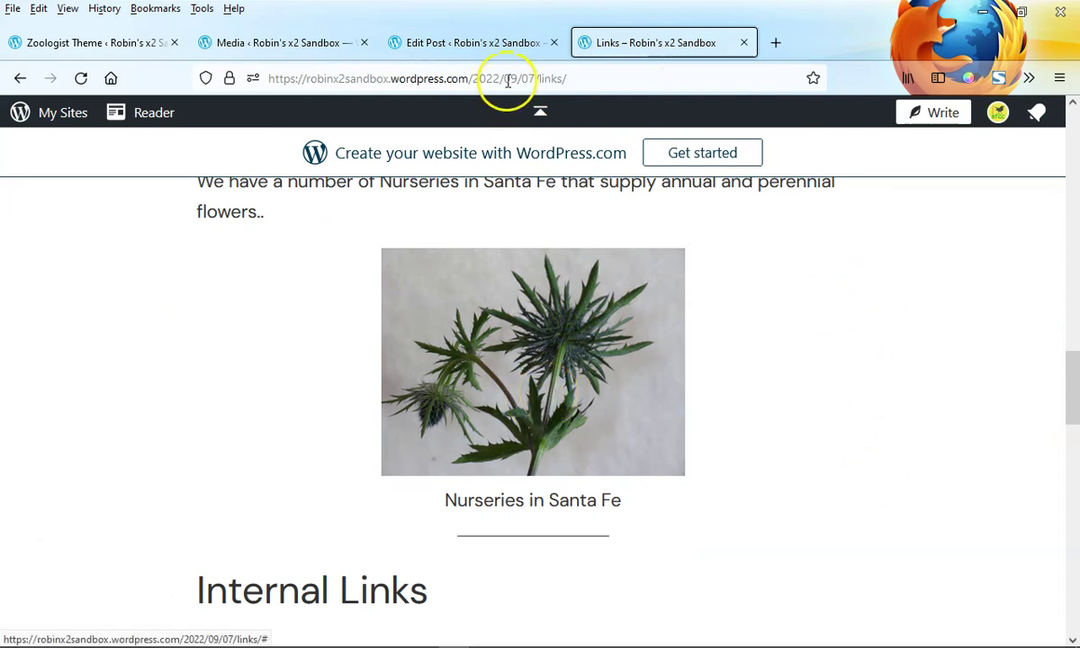
pyautogui.click(497, 52)
pyautogui.click(213, 41)
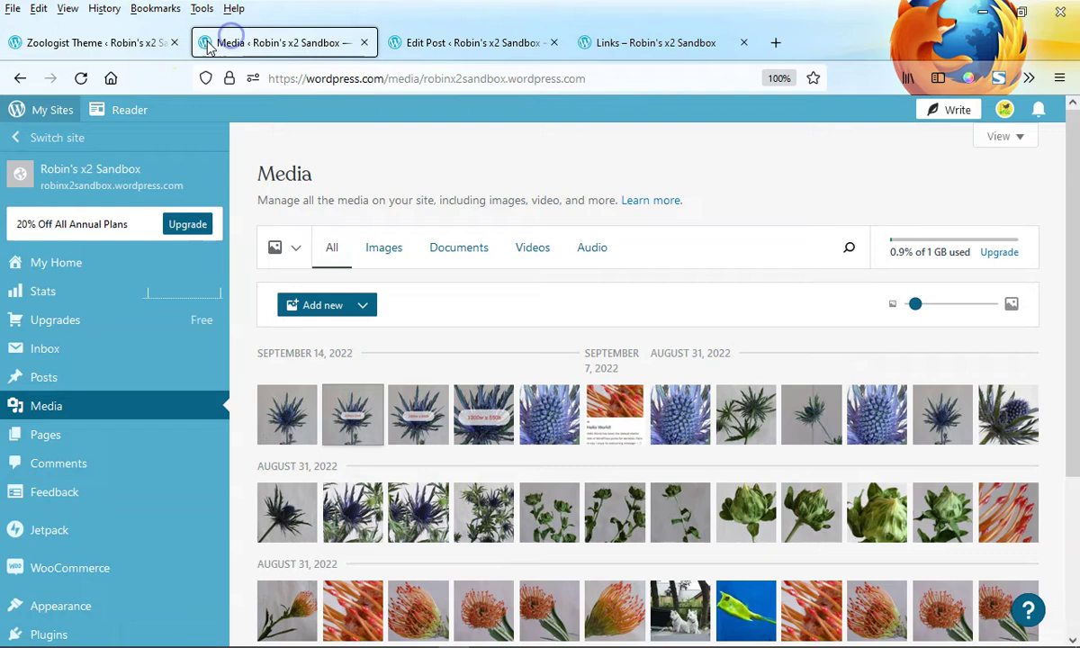
pyautogui.click(155, 42)
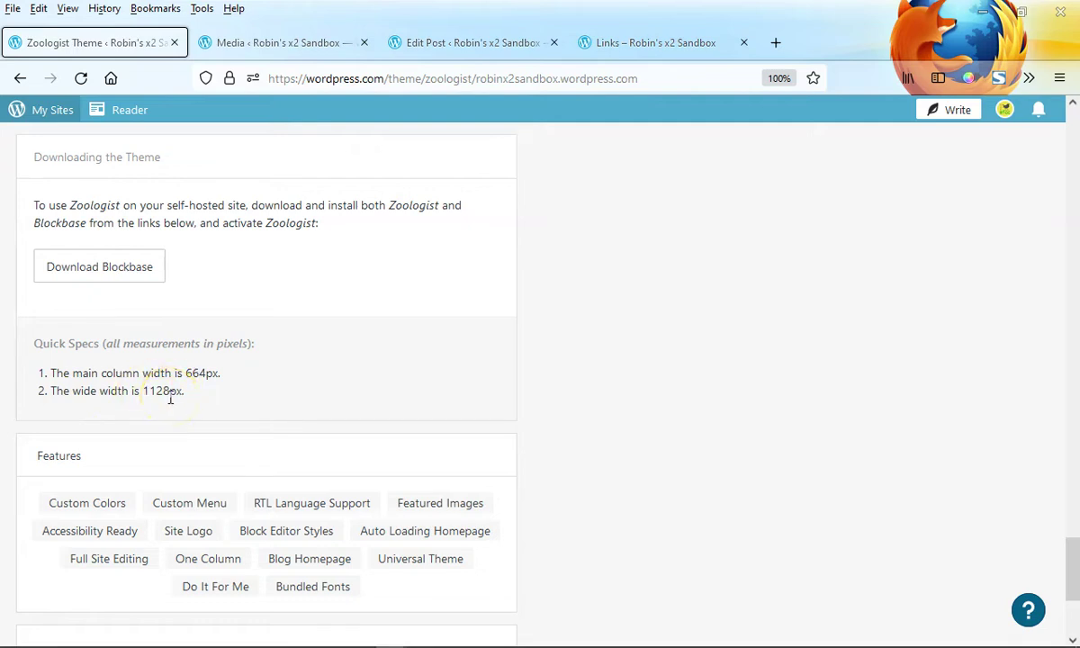
# Review the nurseries image and the featured image at the start of the published Links post.
pyautogui.click(631, 41)
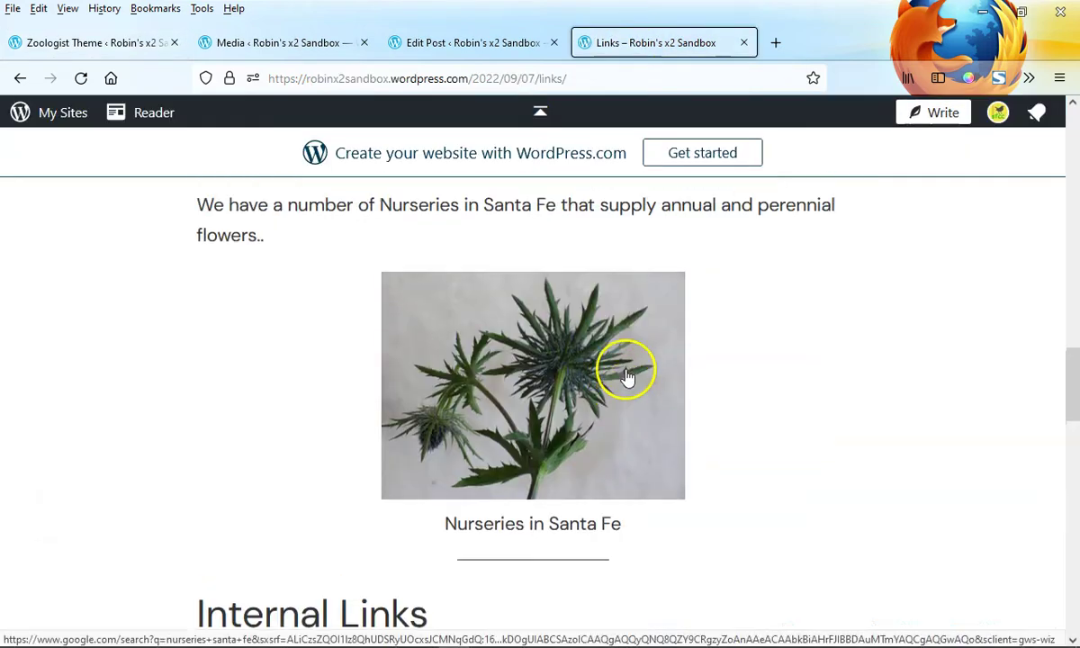
pyautogui.click(627, 377)
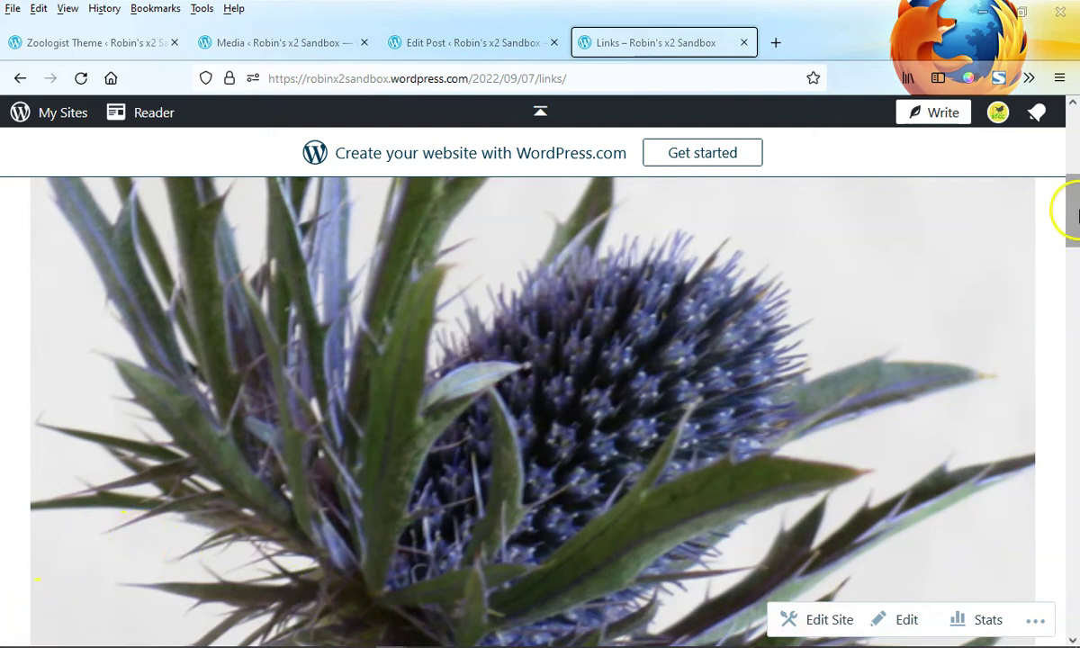
pyautogui.moveTo(1069, 189); pyautogui.dragTo(1074, 133)
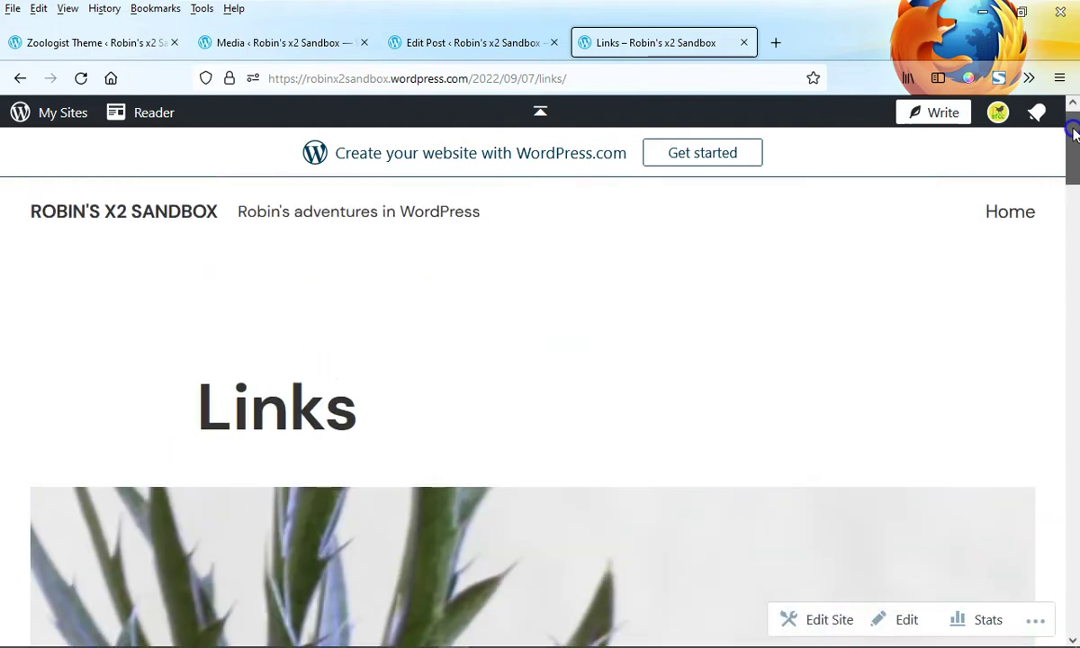
# Replace the Links post's featured image with the thistle image labelled 1200w x 1200h from the Media Library.
pyautogui.click(494, 42)
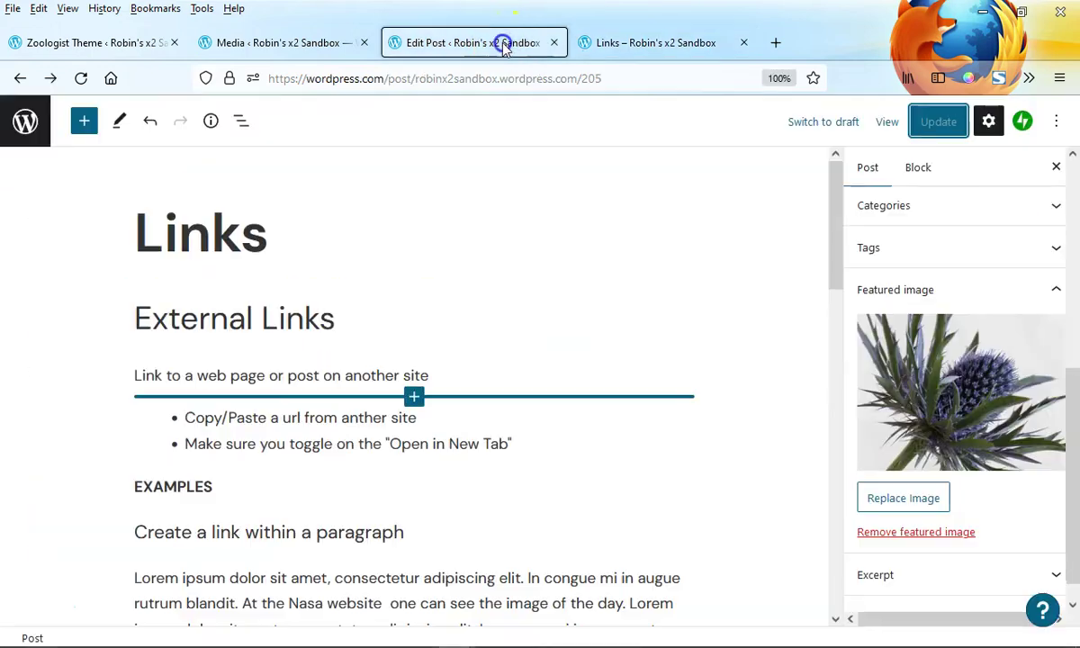
pyautogui.click(945, 387)
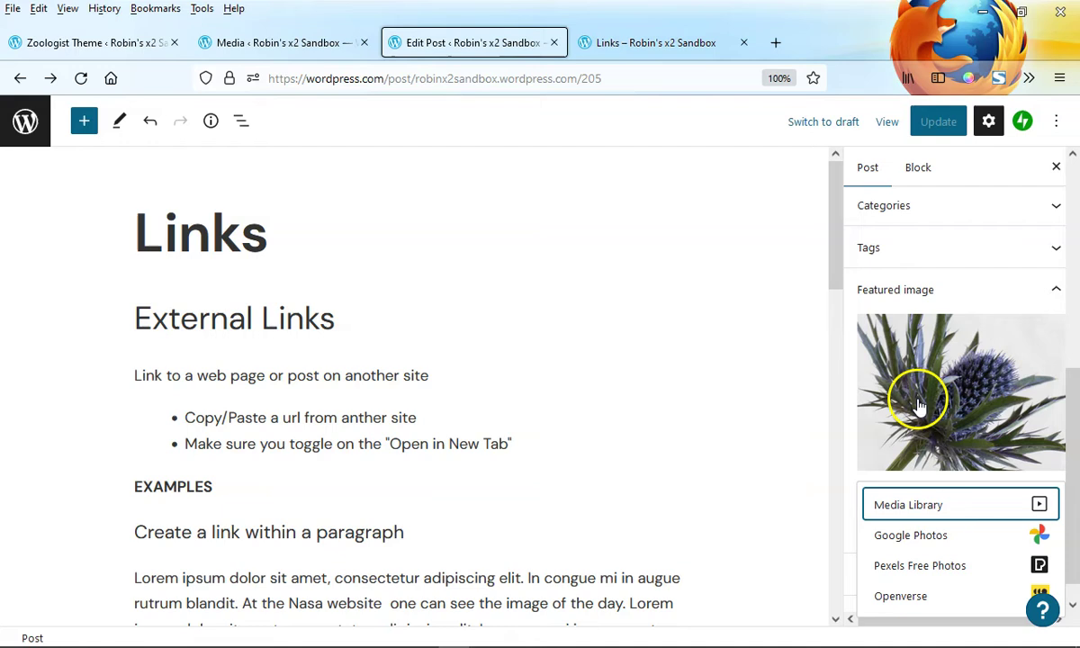
pyautogui.click(900, 505)
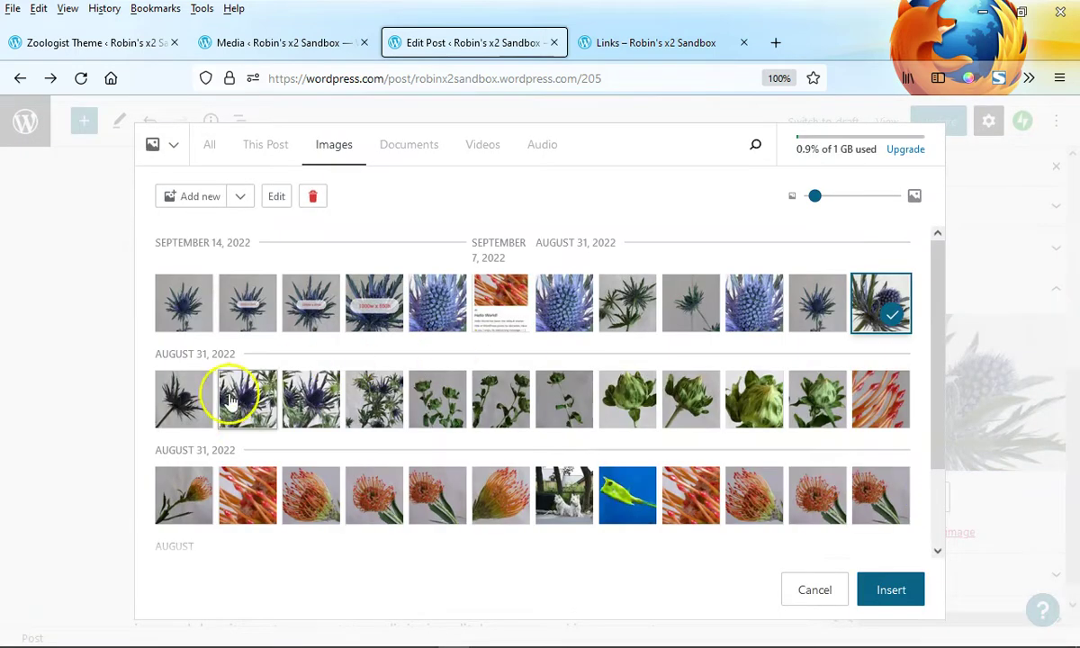
pyautogui.click(248, 304)
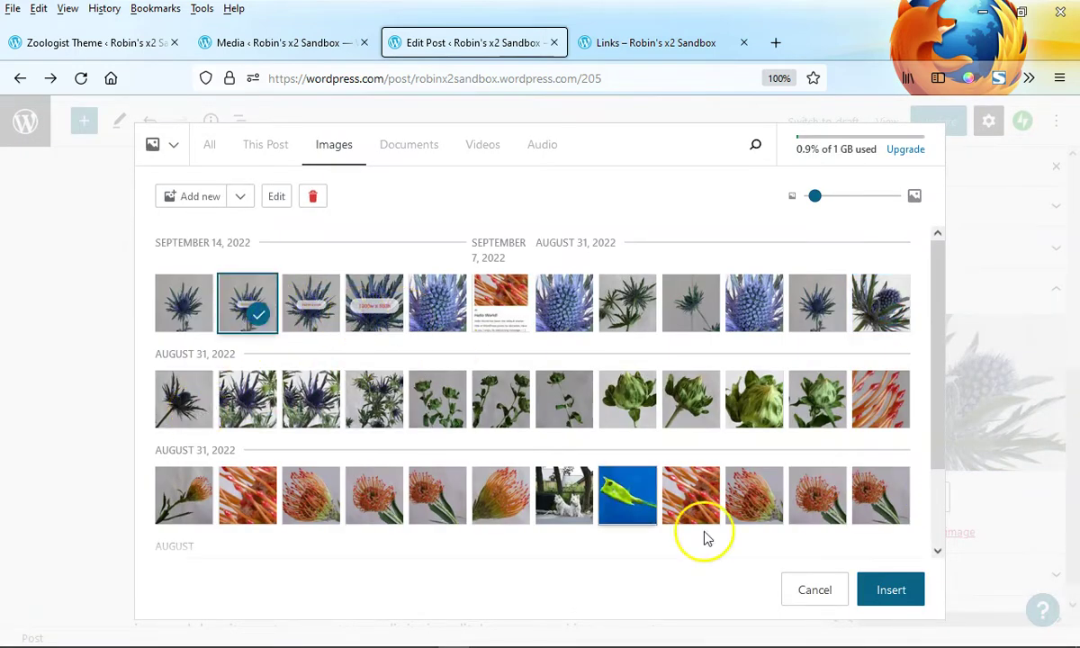
pyautogui.click(889, 589)
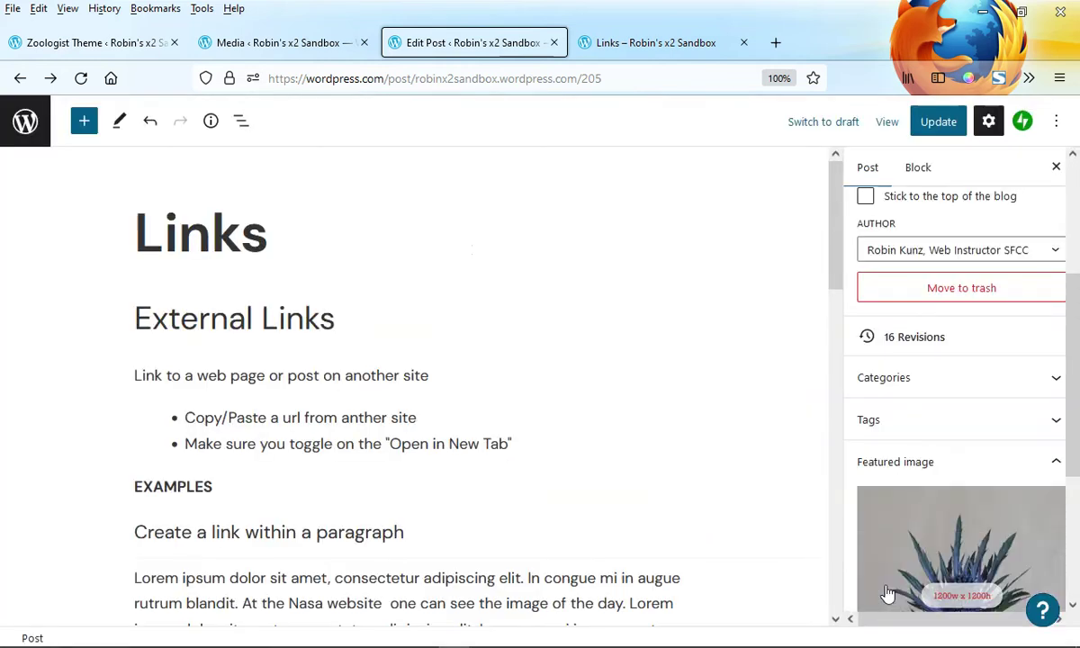
# Update the Links post with its 1200w x 1200h featured image and reload the published post.
pyautogui.click(929, 127)
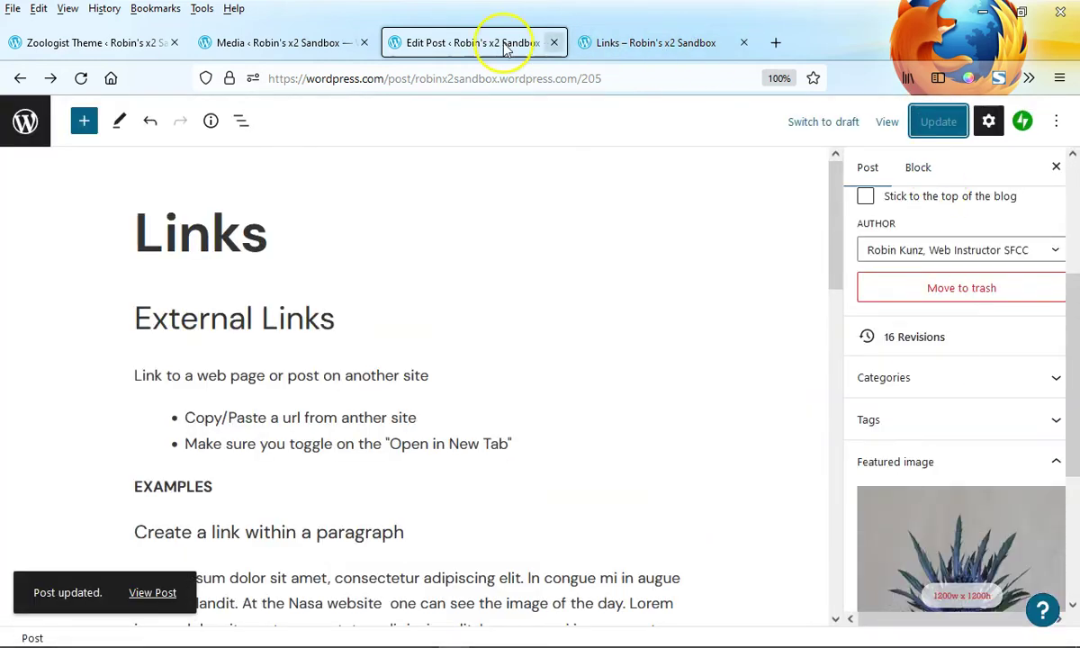
pyautogui.click(319, 42)
pyautogui.click(658, 41)
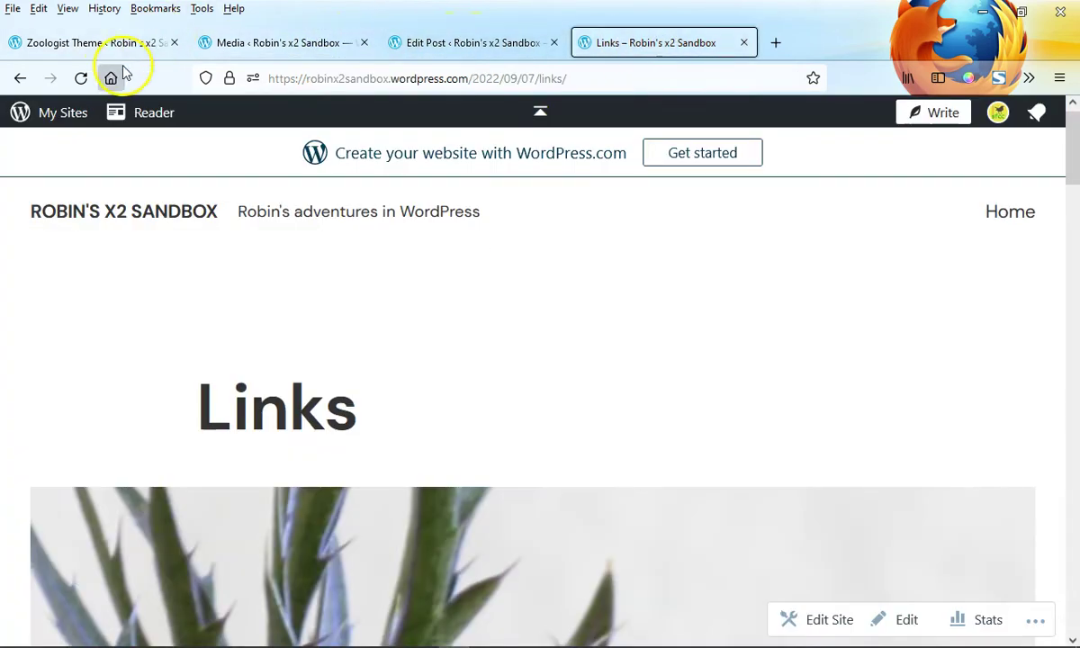
pyautogui.click(80, 78)
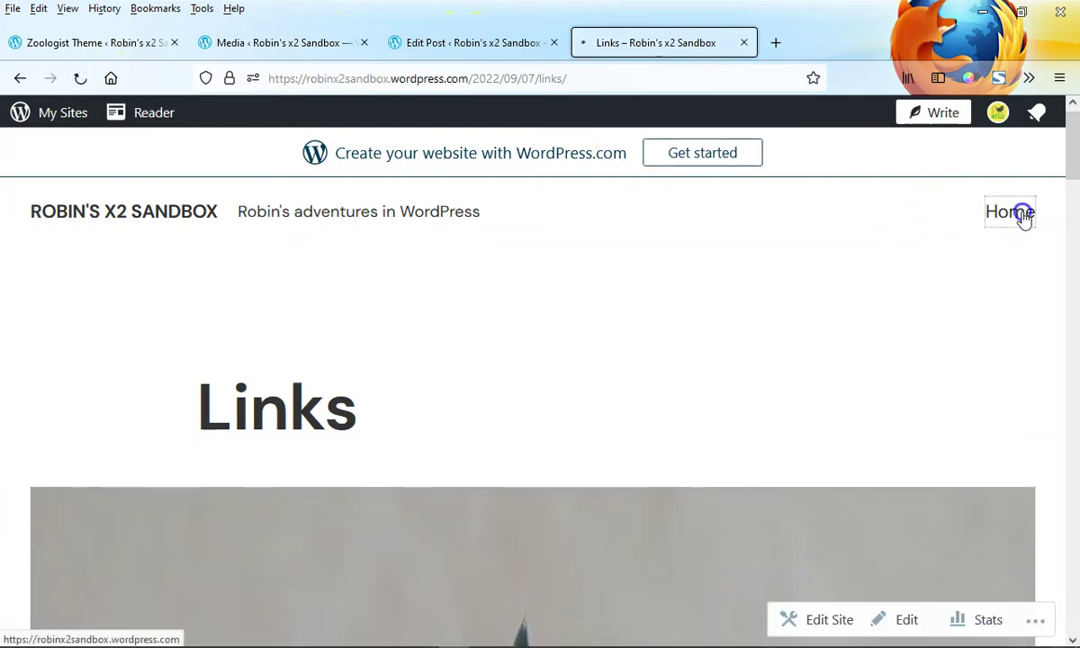
# Open the site's home page and compare the Links post's square featured image with those of the neighbouring posts.
pyautogui.click(1017, 212)
pyautogui.scroll(-3, 911, 335)
pyautogui.scroll(1, 911, 334)
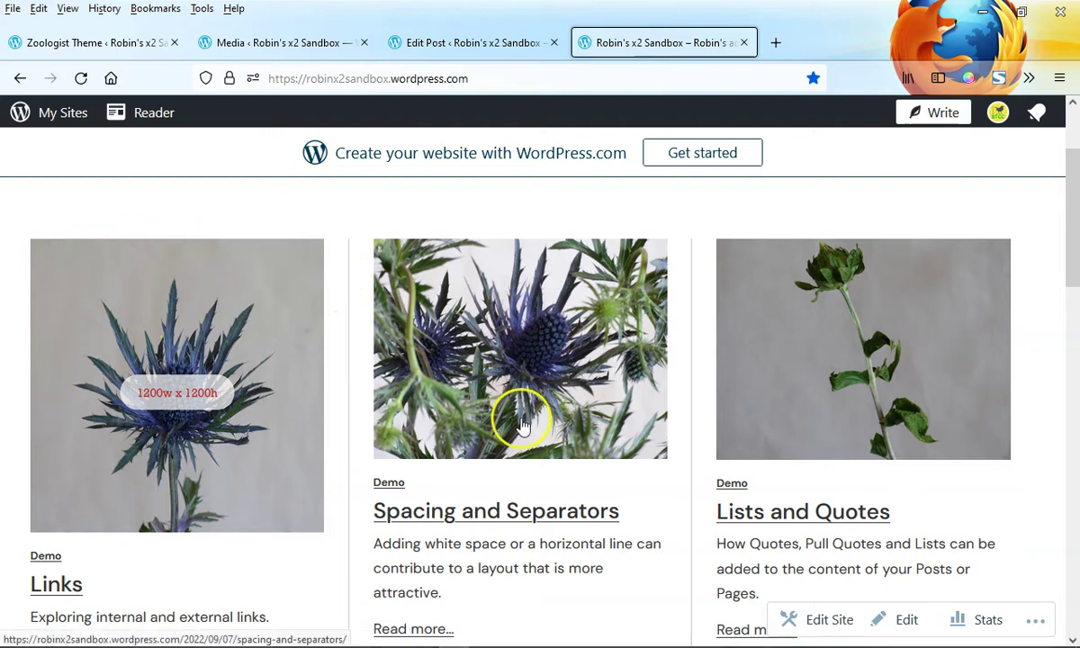
pyautogui.scroll(-3, 520, 419)
pyautogui.scroll(2, 520, 419)
pyautogui.scroll(-2, 775, 440)
pyautogui.scroll(3, 772, 436)
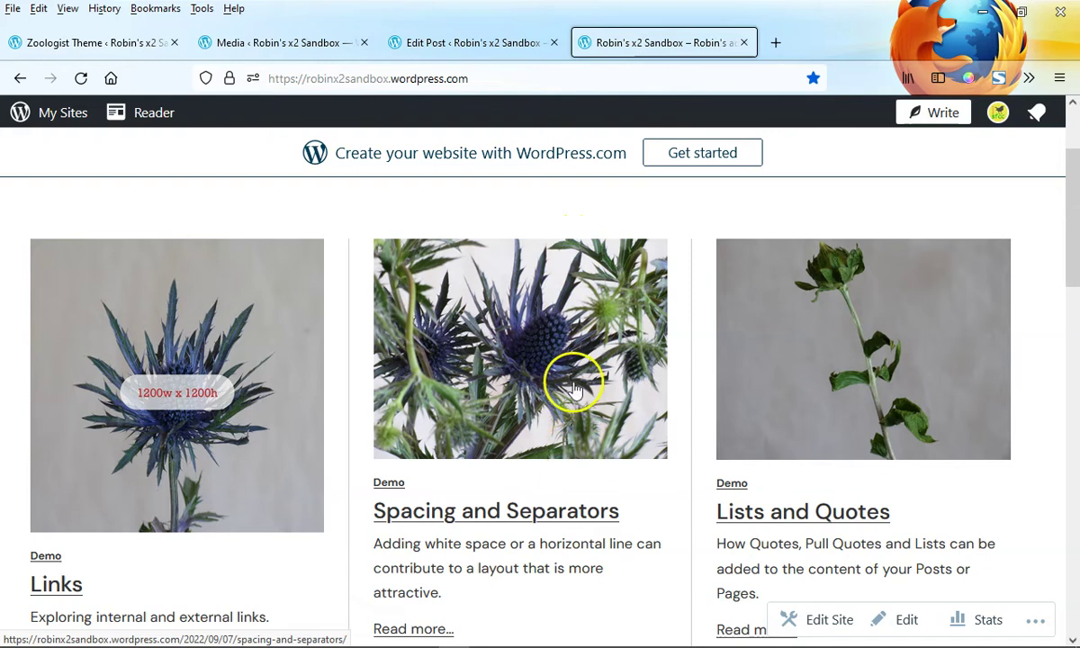
pyautogui.scroll(-2, 608, 445)
pyautogui.scroll(-2, 609, 447)
pyautogui.scroll(4, 608, 447)
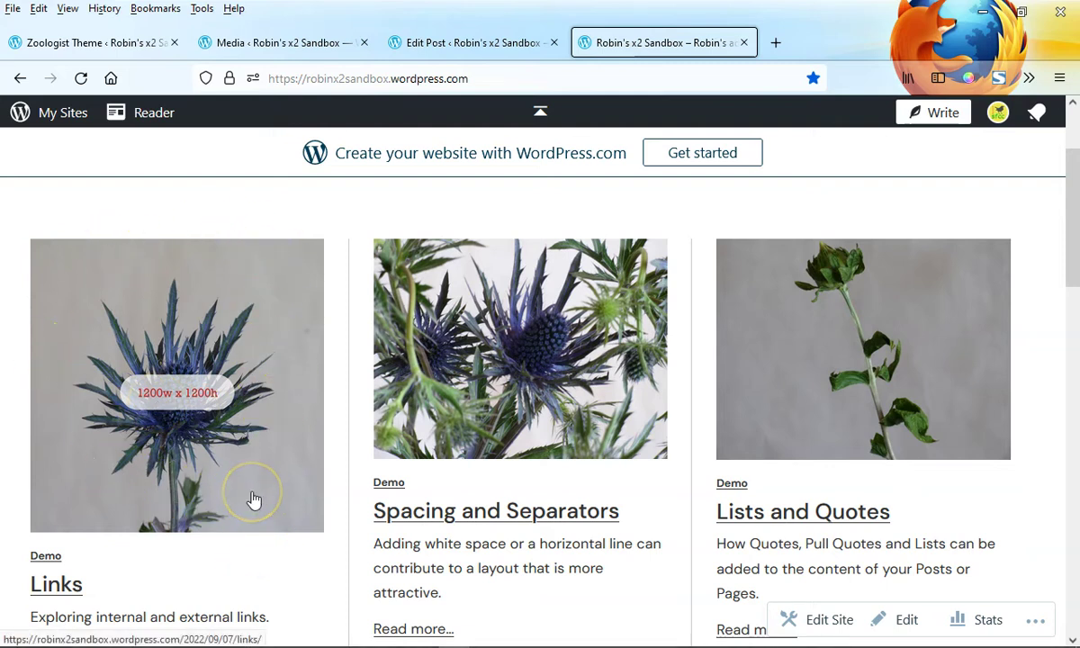
# Replace the Links post's featured image with the thistle image labelled 1200w x 900h from the Media Library and update the post.
pyautogui.click(482, 42)
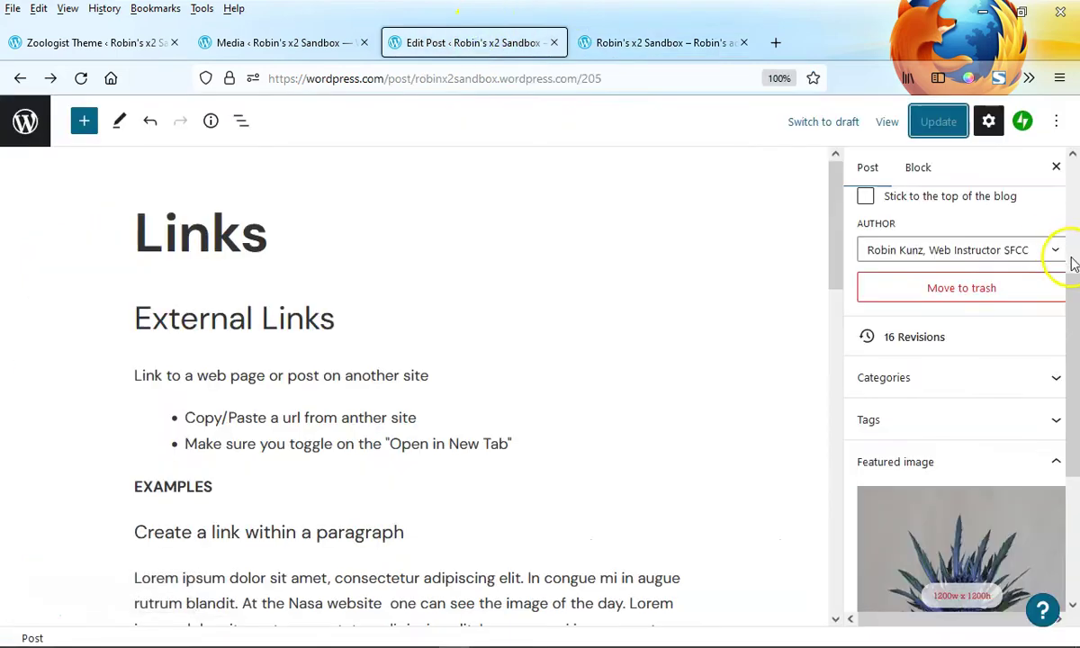
pyautogui.scroll(-2, 989, 526)
pyautogui.click(989, 526)
pyautogui.scroll(-2, 978, 518)
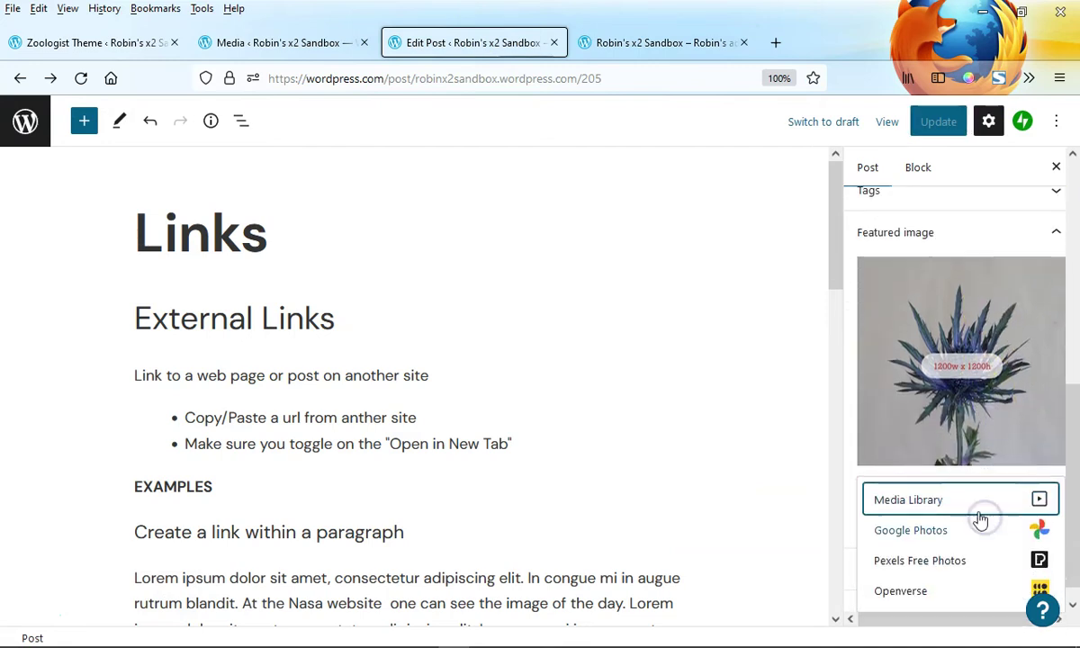
pyautogui.click(899, 495)
pyautogui.click(310, 306)
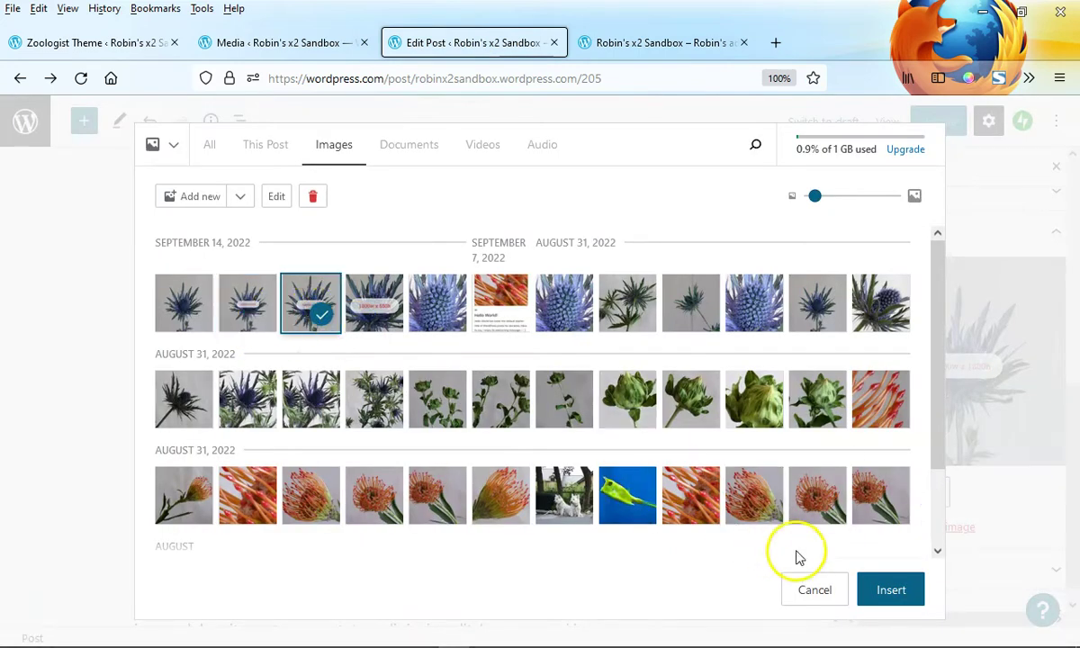
pyautogui.click(891, 587)
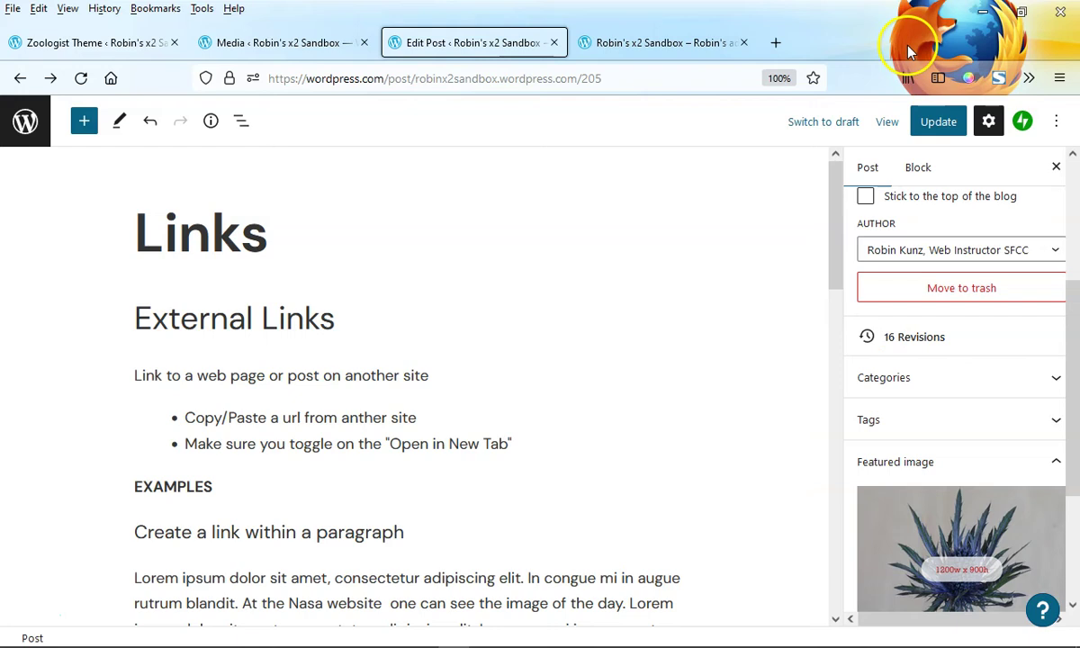
pyautogui.click(934, 126)
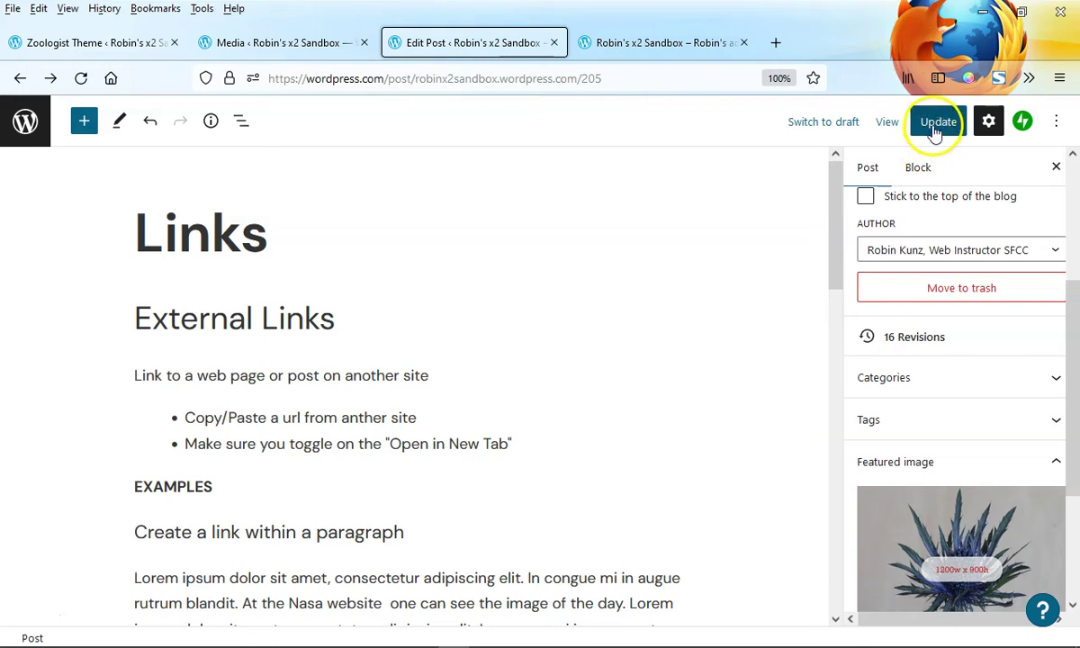
# Reload the home page and compare the Links post's 1200w x 900h featured image with the images of the other posts.
pyautogui.click(687, 50)
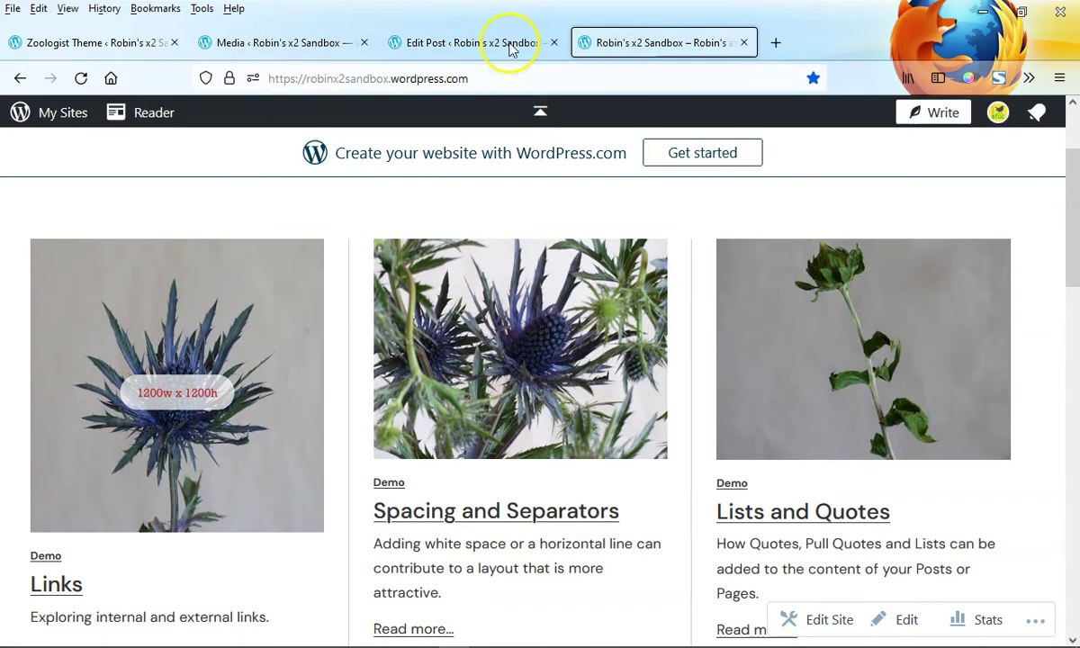
pyautogui.click(80, 79)
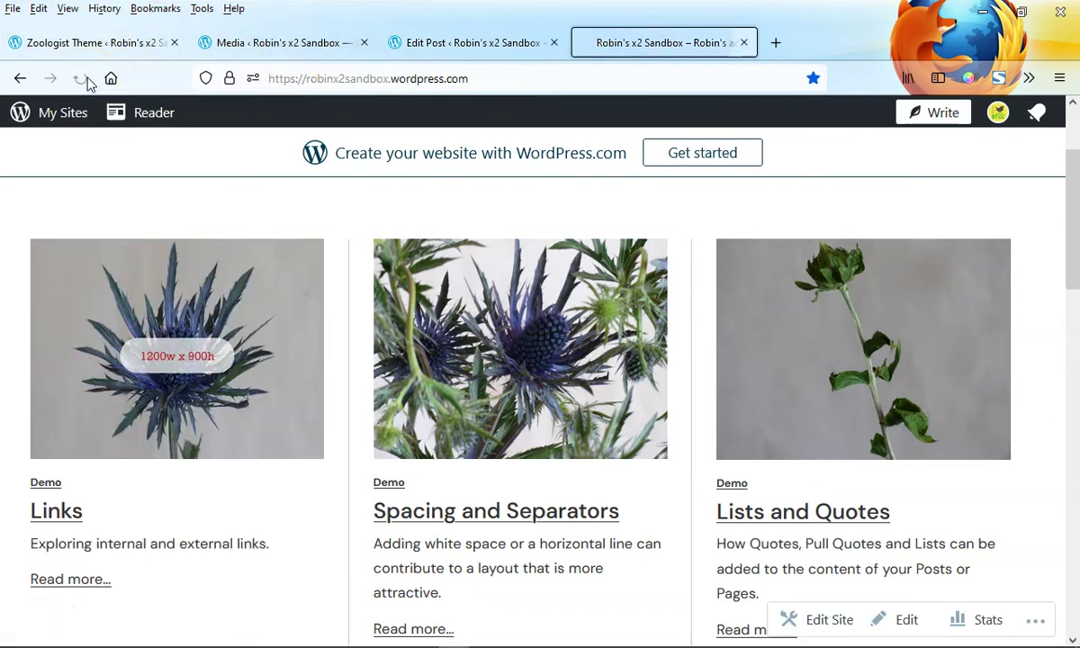
pyautogui.scroll(-1, 422, 461)
pyautogui.scroll(1, 308, 374)
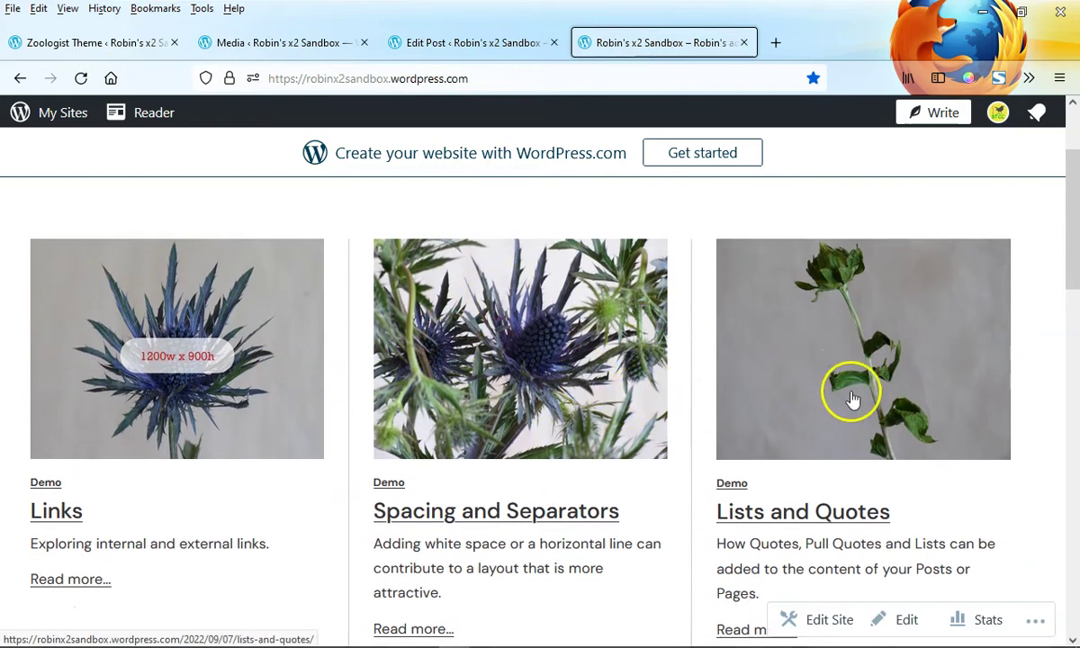
pyautogui.scroll(-5, 836, 458)
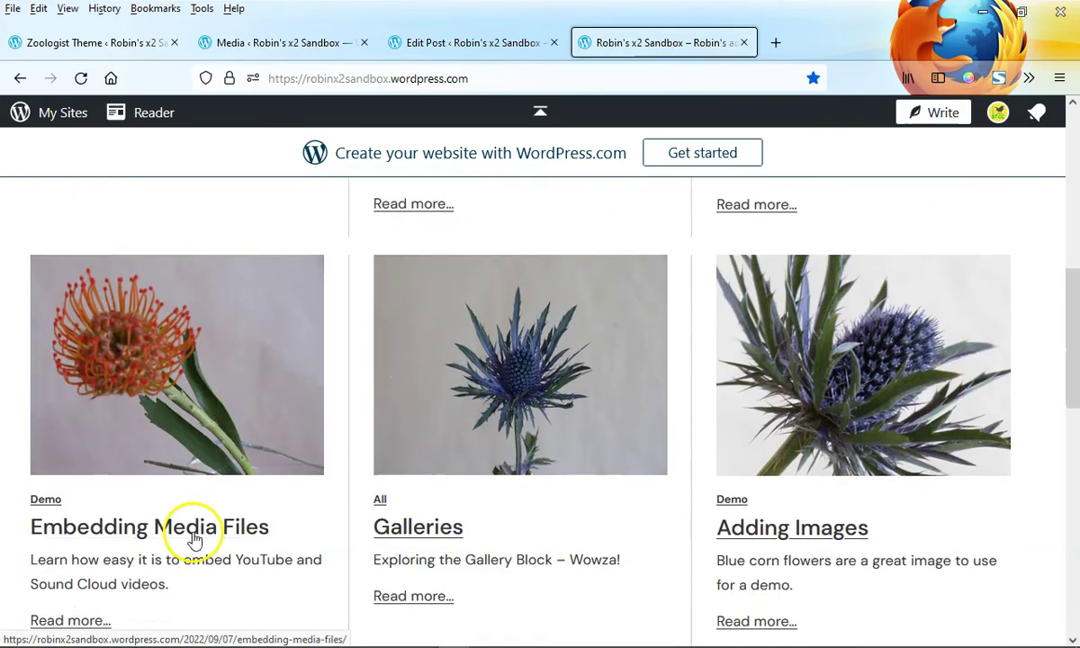
pyautogui.scroll(-3, 193, 531)
pyautogui.scroll(3, 815, 552)
pyautogui.scroll(7, 815, 552)
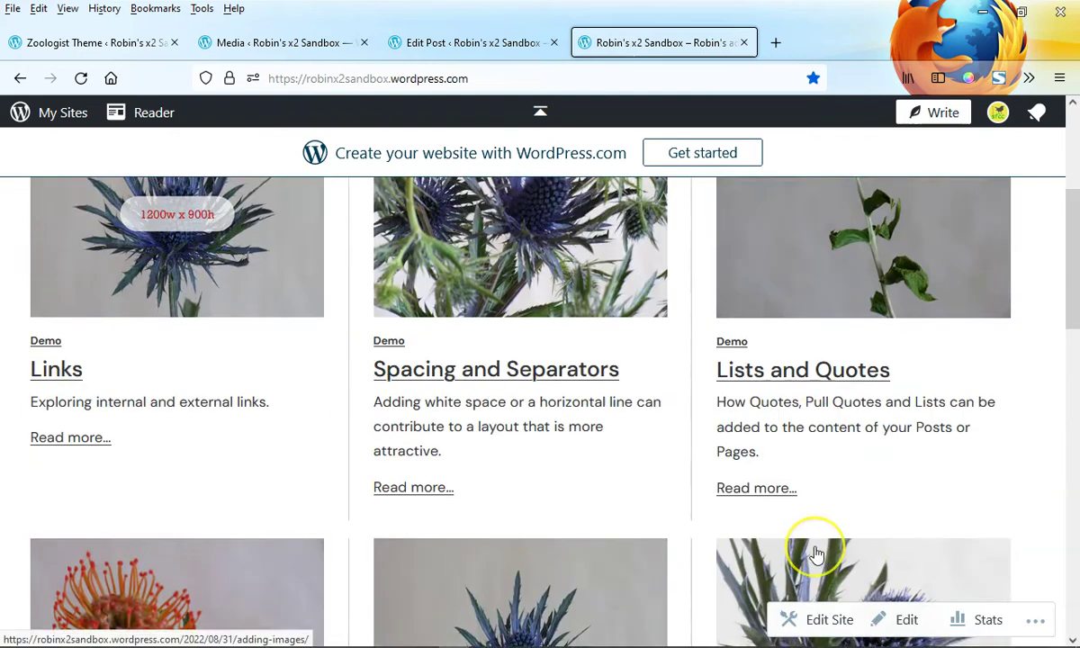
pyautogui.scroll(-2, 816, 555)
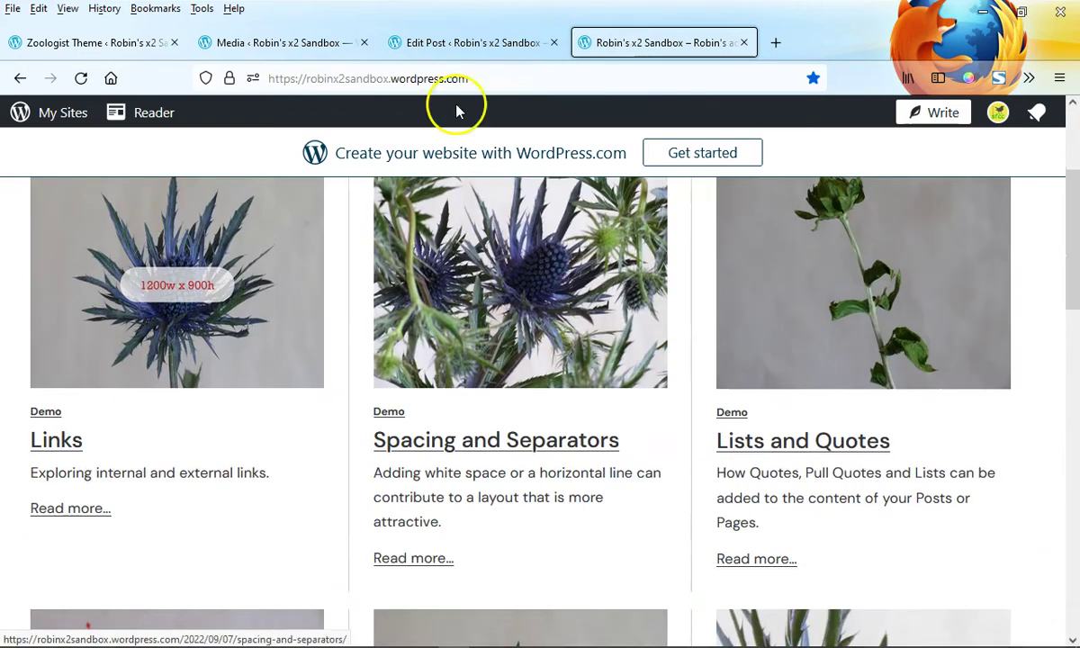
# Replace the Links post's featured image with the thistle image labelled 1200w x 550h from the Media Library and update the post.
pyautogui.click(504, 47)
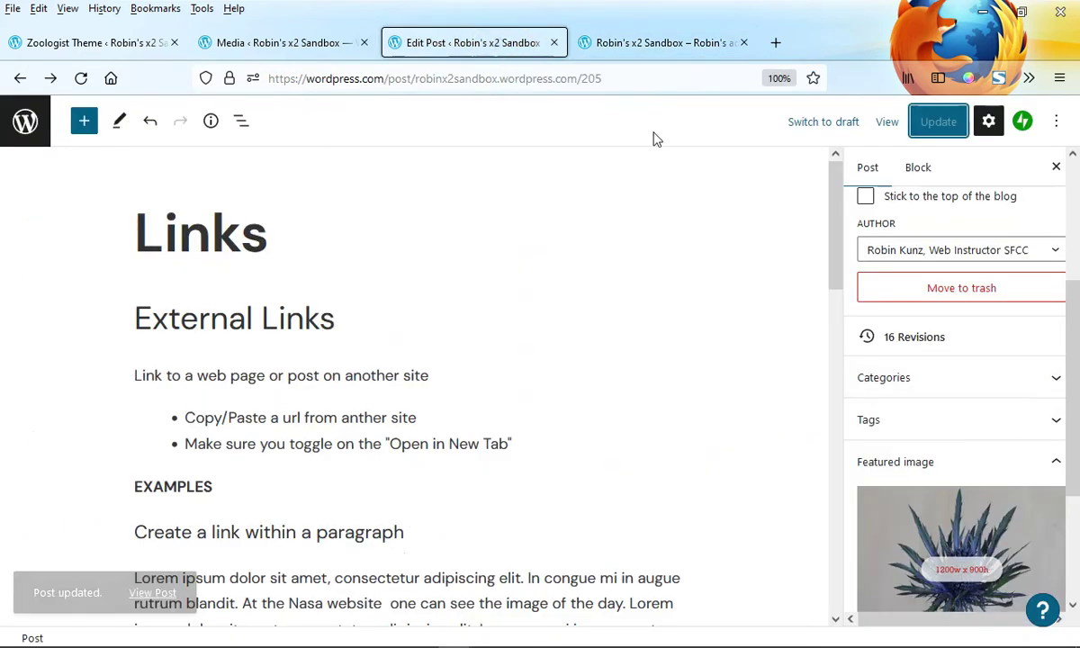
pyautogui.click(1036, 567)
pyautogui.scroll(-1, 1033, 544)
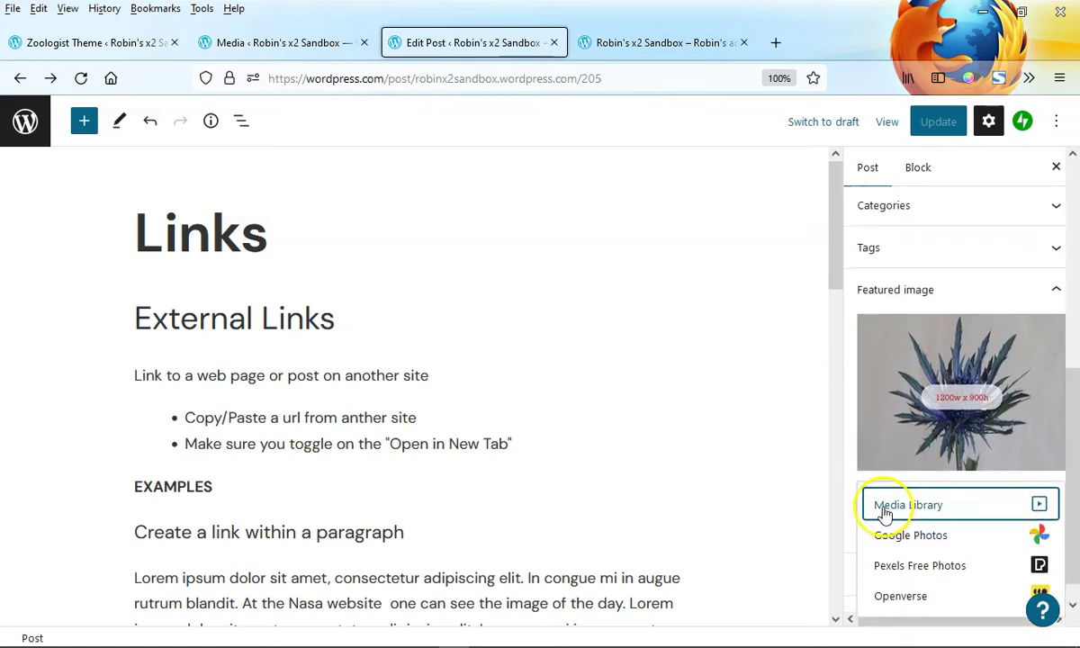
pyautogui.click(941, 510)
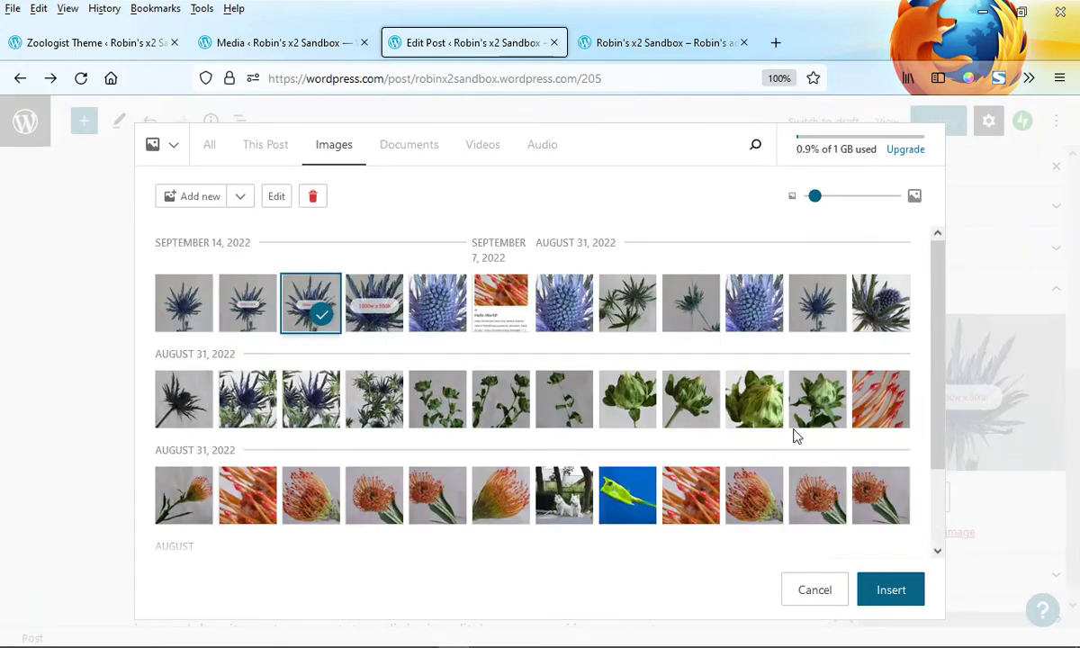
pyautogui.click(880, 594)
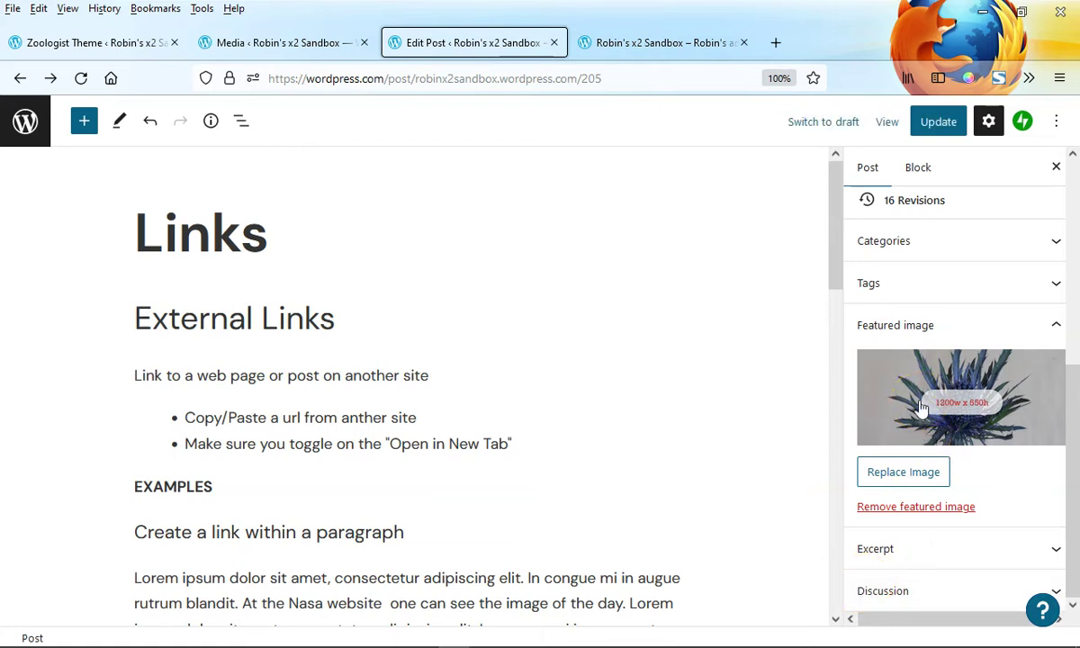
pyautogui.click(941, 128)
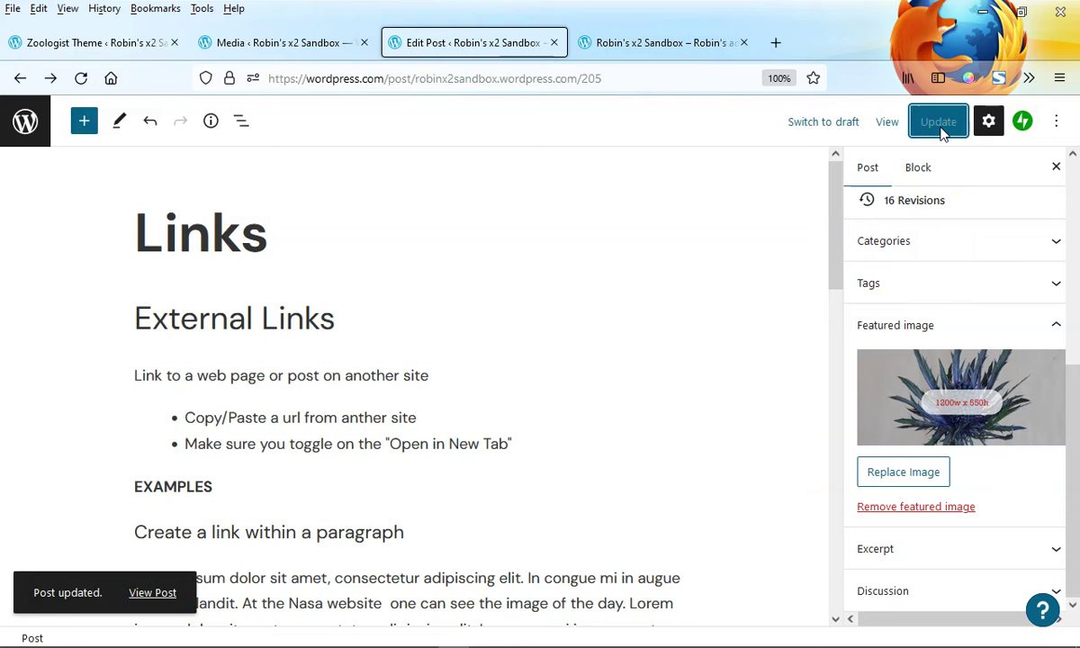
# Reload the home page and compare the height of the Links post's 1200w x 550h featured image with its neighbours.
pyautogui.click(289, 41)
pyautogui.click(484, 51)
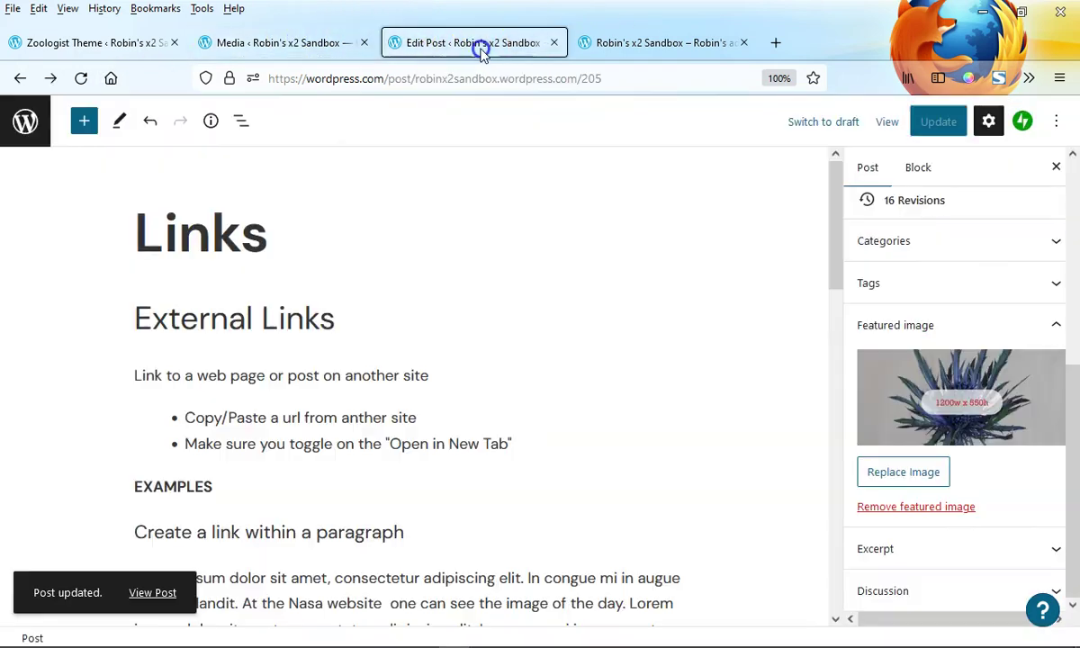
pyautogui.click(686, 47)
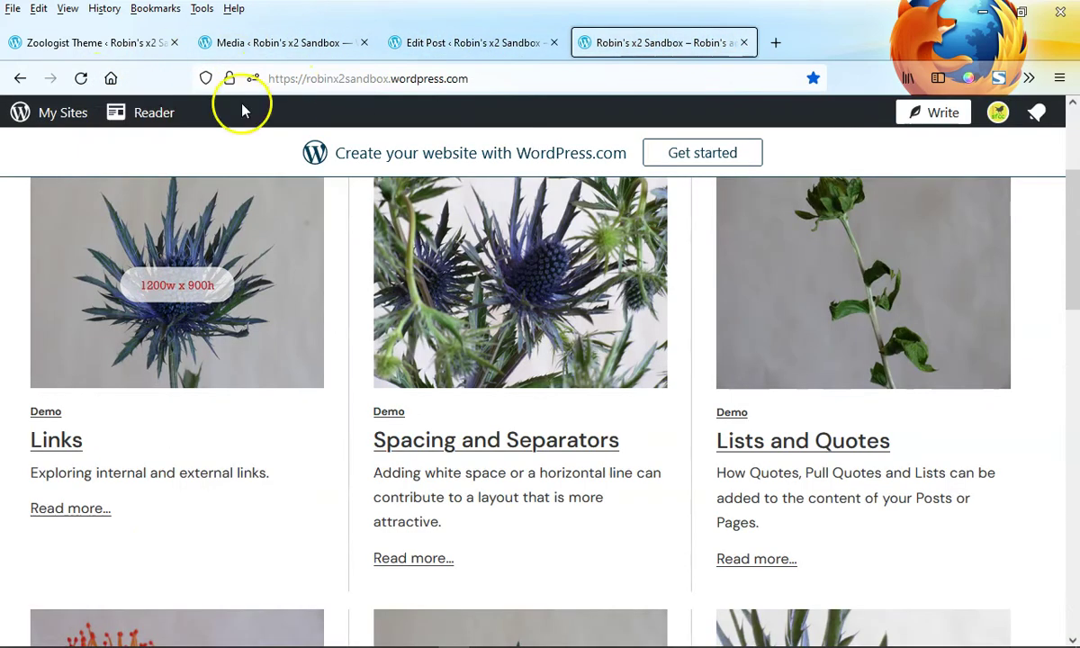
pyautogui.click(88, 79)
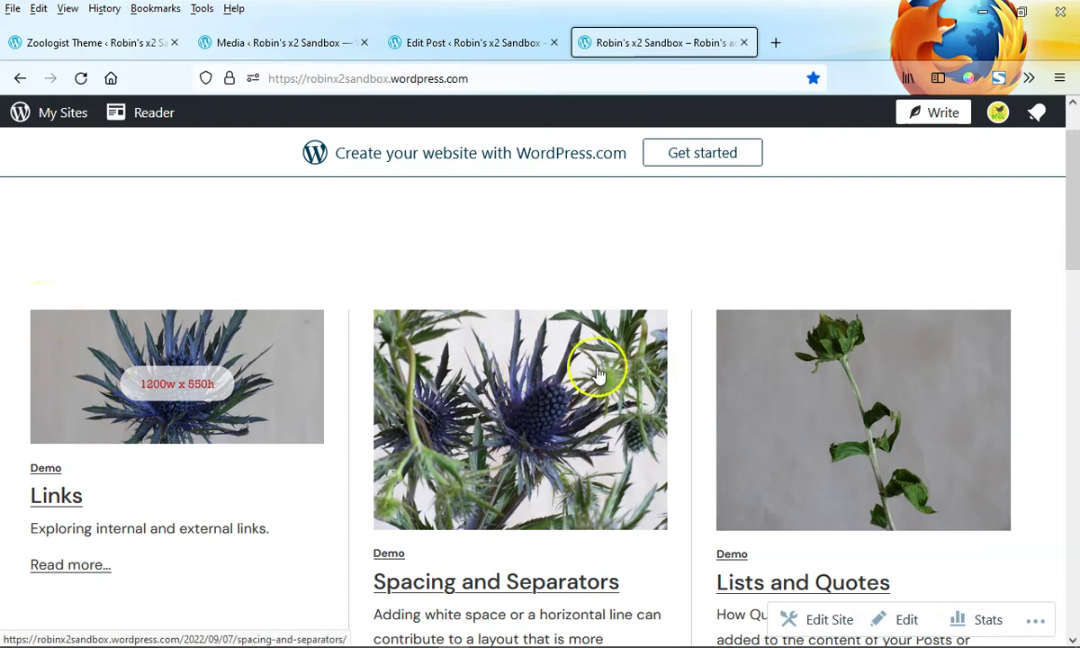
pyautogui.scroll(-3, 1071, 282)
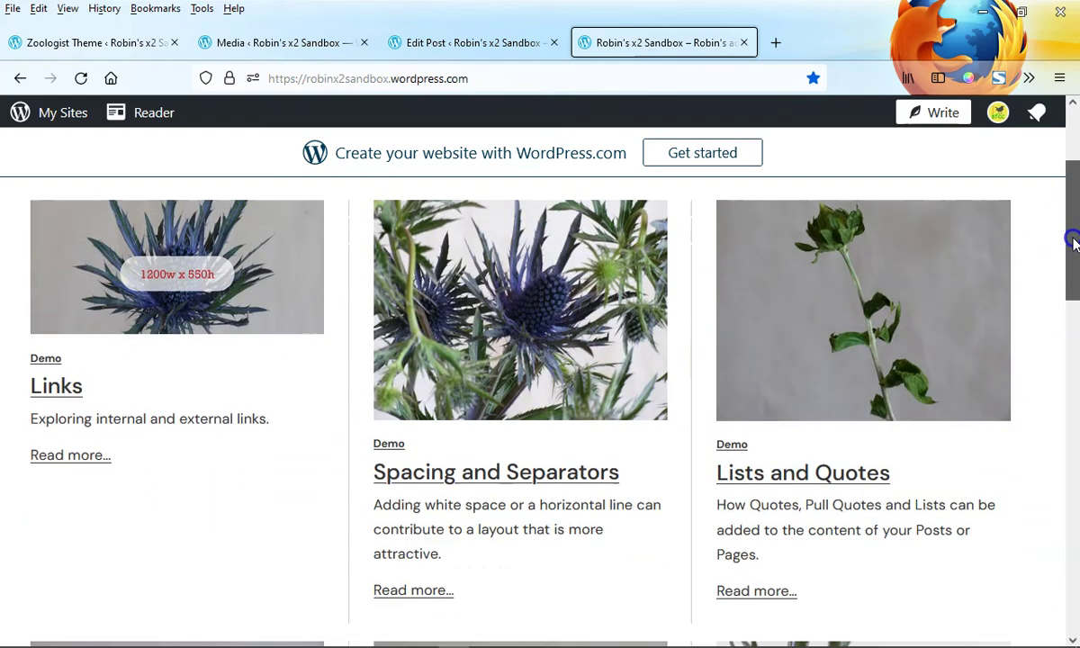
pyautogui.moveTo(1074, 285)
pyautogui.mouseDown()
pyautogui.moveTo(1073, 511)
pyautogui.moveTo(1074, 273)
pyautogui.mouseUp()
pyautogui.scroll(3, 1074, 273)
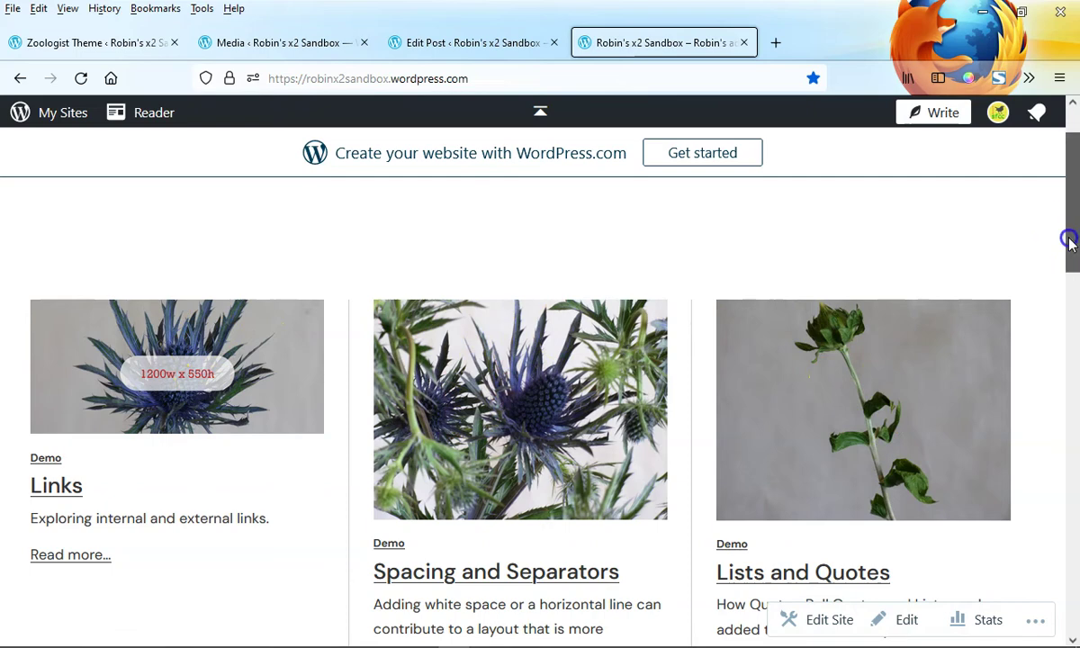
pyautogui.moveTo(1070, 236); pyautogui.dragTo(1053, 176)
pyautogui.scroll(-3, 309, 458)
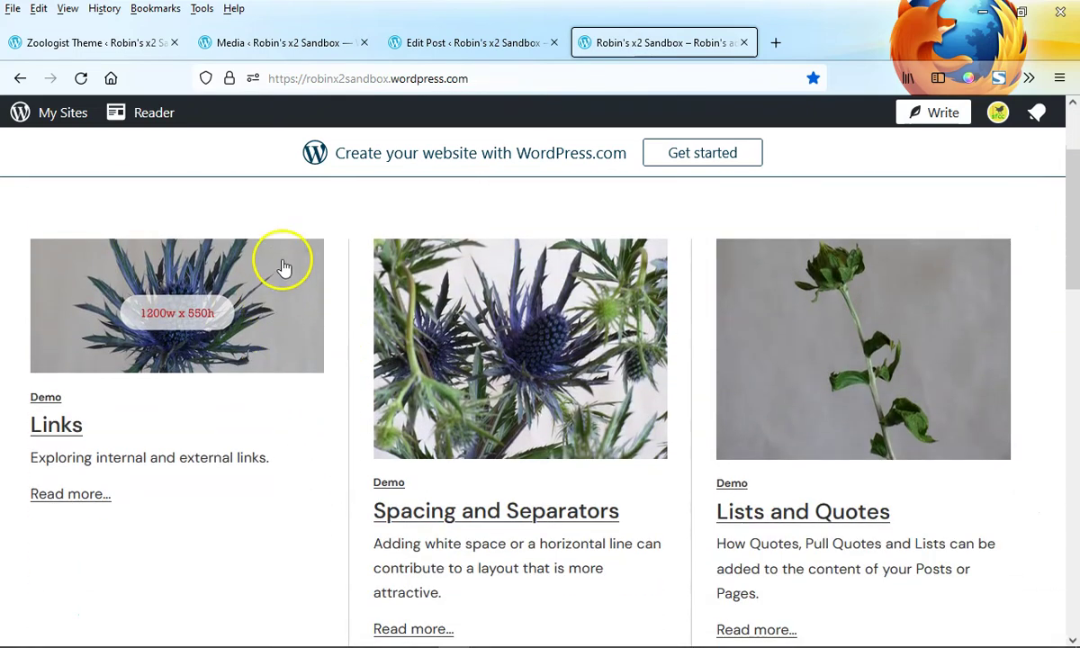
# Open the published Links post and review how the 1200w x 550h featured image and the content below it display.
pyautogui.click(61, 423)
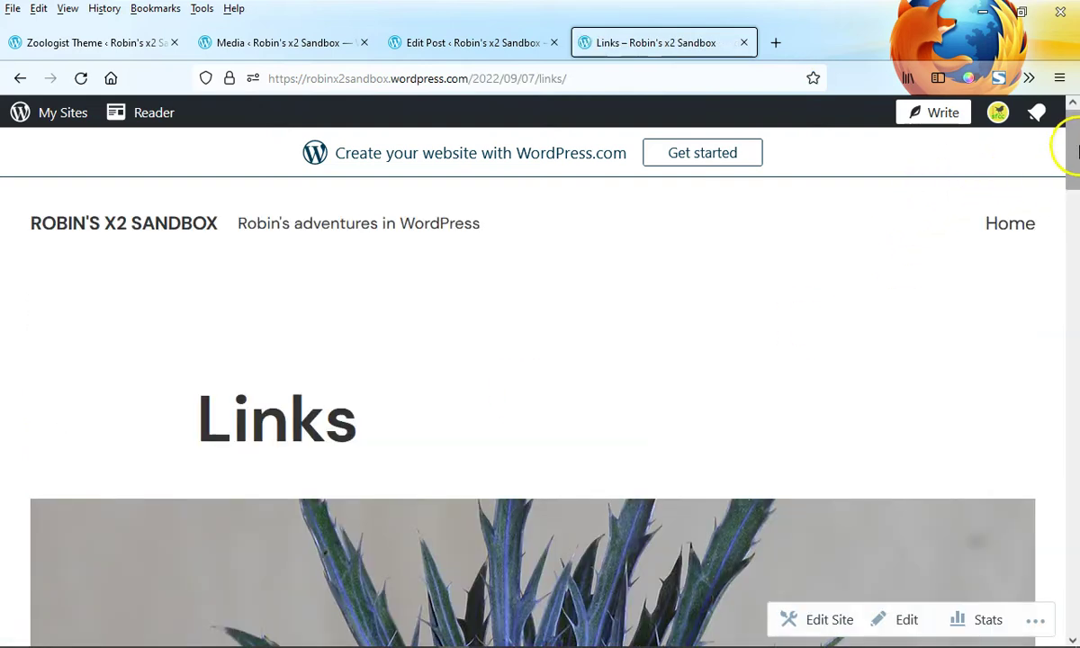
pyautogui.moveTo(1074, 145); pyautogui.dragTo(1072, 184)
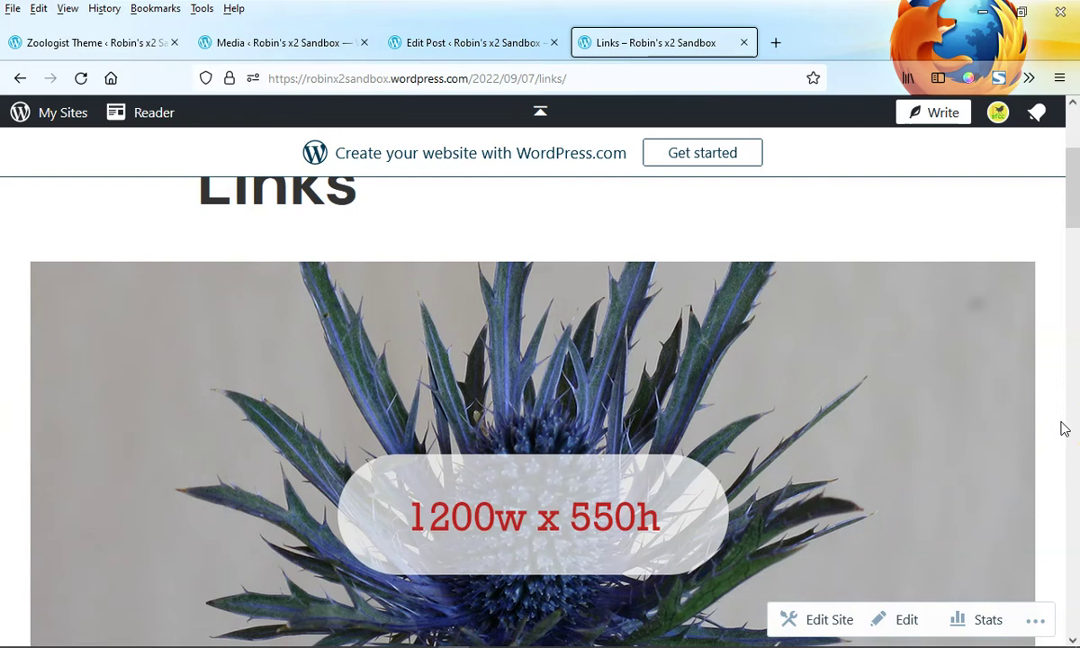
pyautogui.moveTo(1068, 213)
pyautogui.mouseDown()
pyautogui.moveTo(1073, 266)
pyautogui.moveTo(1072, 223)
pyautogui.mouseUp()
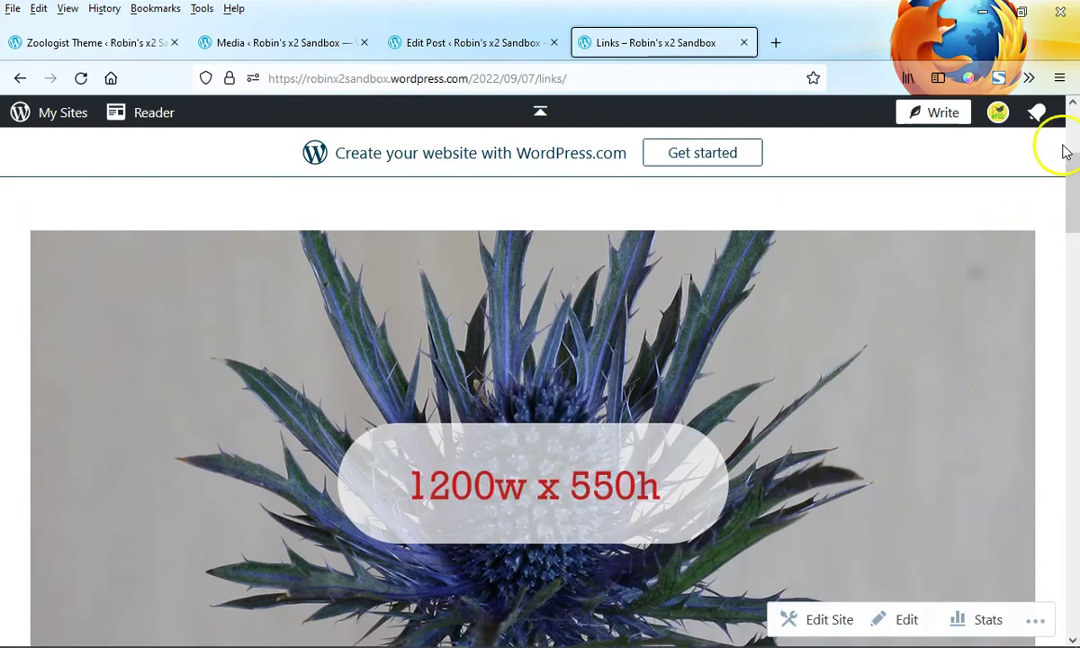
pyautogui.moveTo(1075, 173)
pyautogui.mouseDown()
pyautogui.moveTo(1075, 193)
pyautogui.moveTo(1075, 165)
pyautogui.mouseUp()
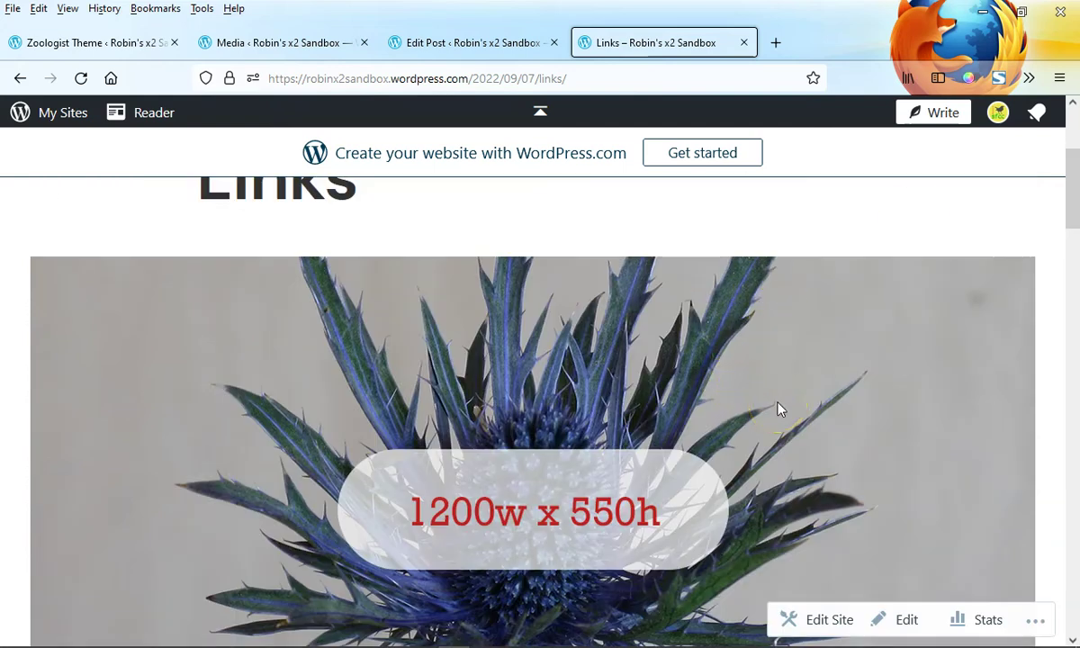
pyautogui.moveTo(1076, 175); pyautogui.dragTo(1070, 313)
pyautogui.scroll(-5, 897, 430)
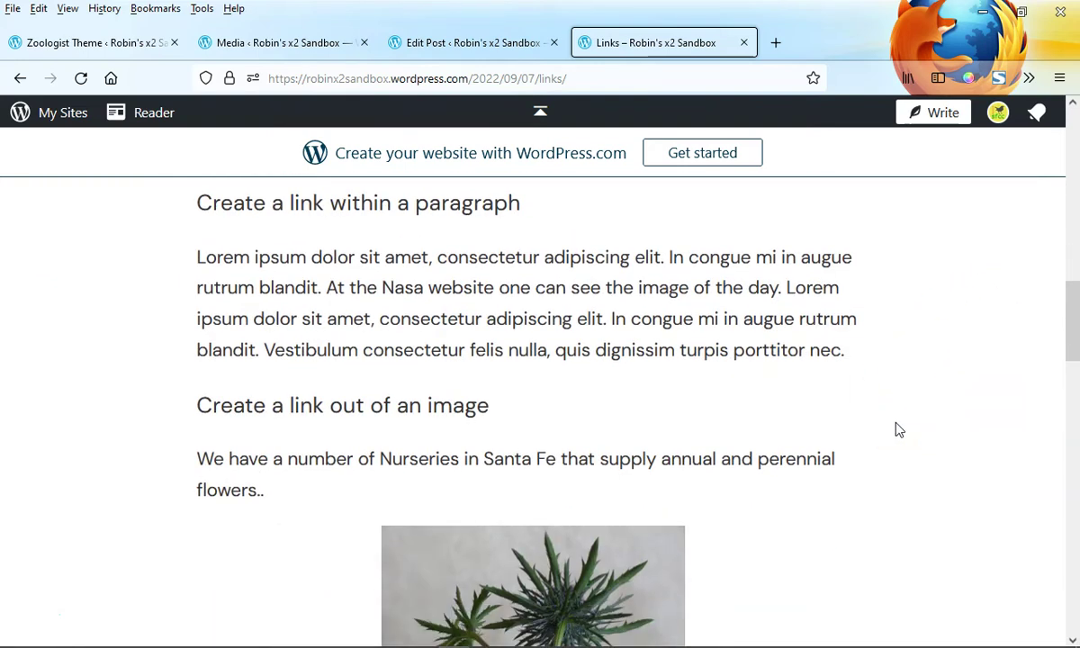
pyautogui.scroll(-7, 897, 429)
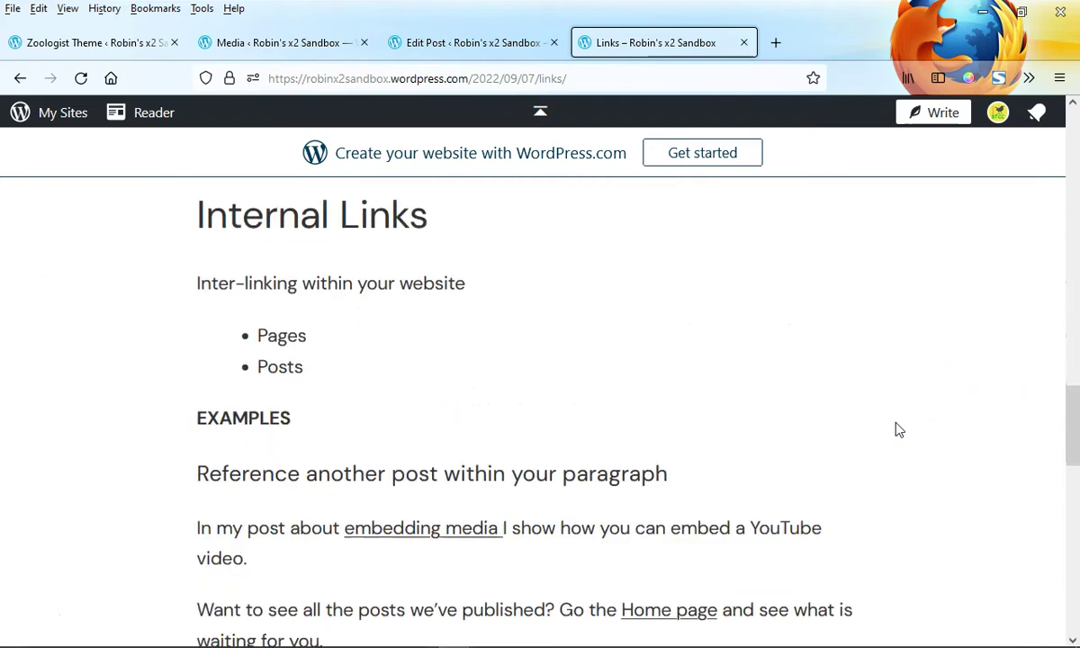
pyautogui.scroll(-7, 898, 429)
pyautogui.scroll(13, 897, 429)
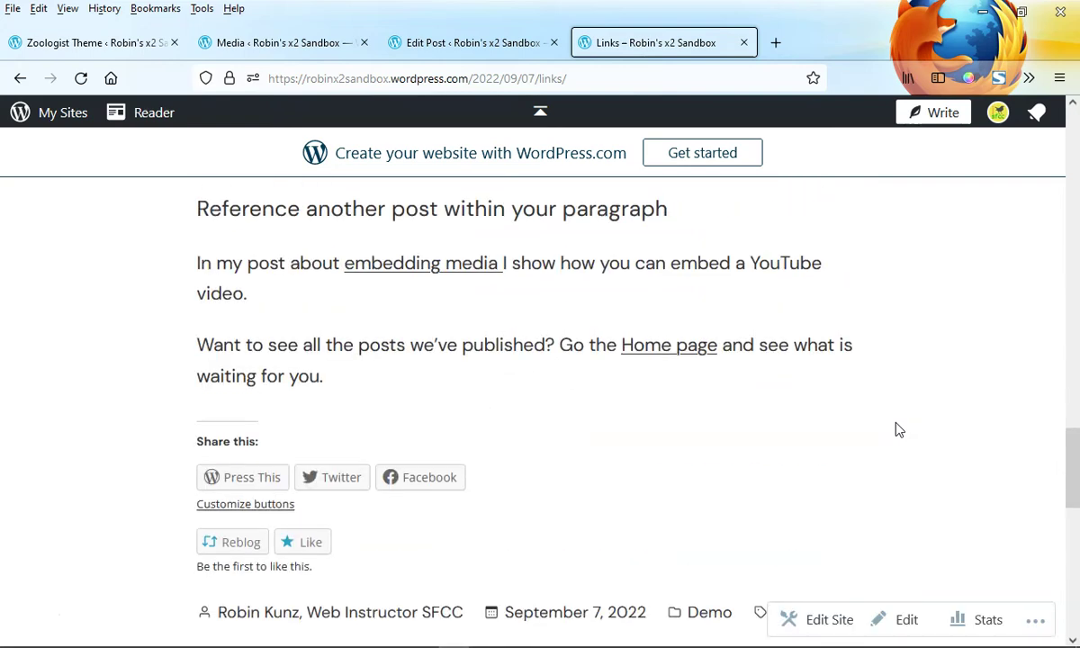
# Return to the Links post's title and check how the 1200w x 550h featured image sits between it and the External Links heading.
pyautogui.scroll(10, 897, 429)
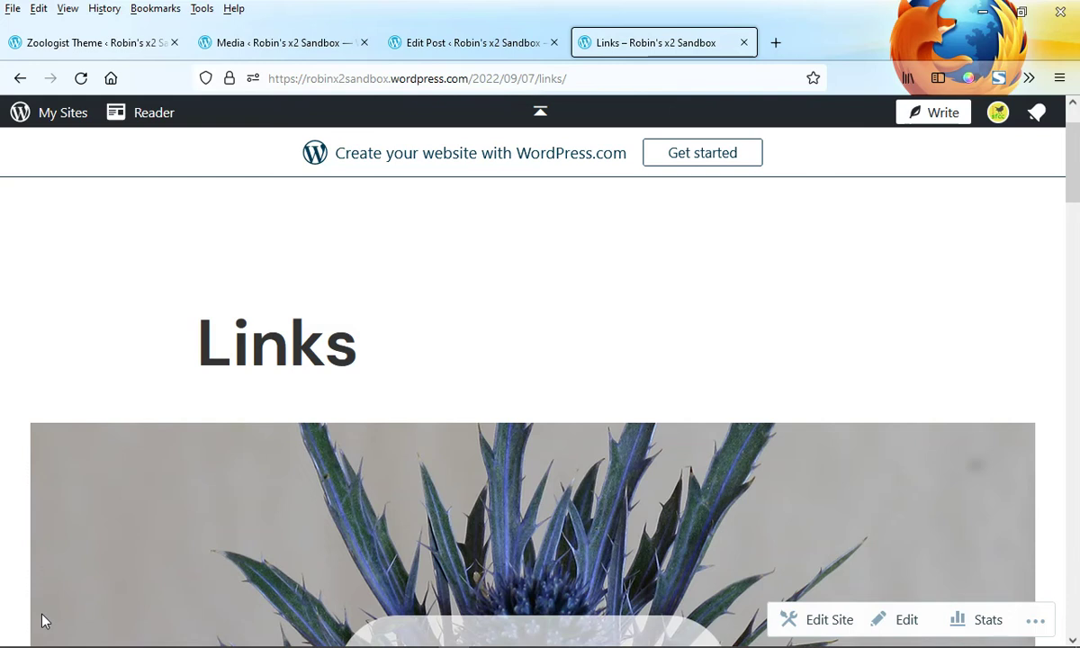
pyautogui.scroll(-4, 501, 474)
pyautogui.scroll(2, 501, 475)
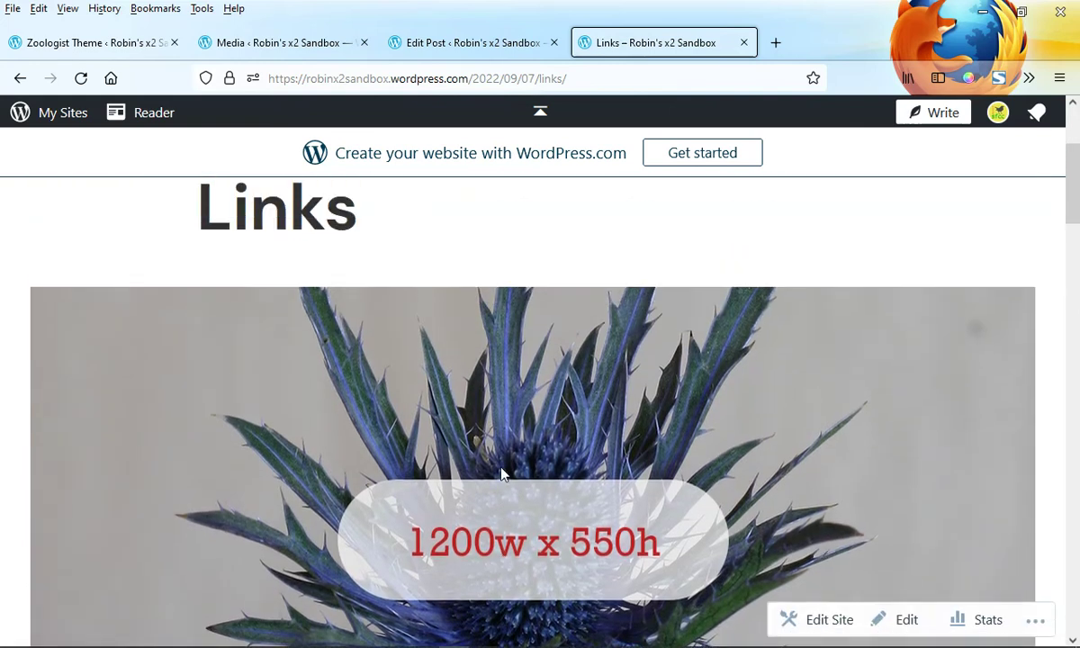
pyautogui.click(1071, 258)
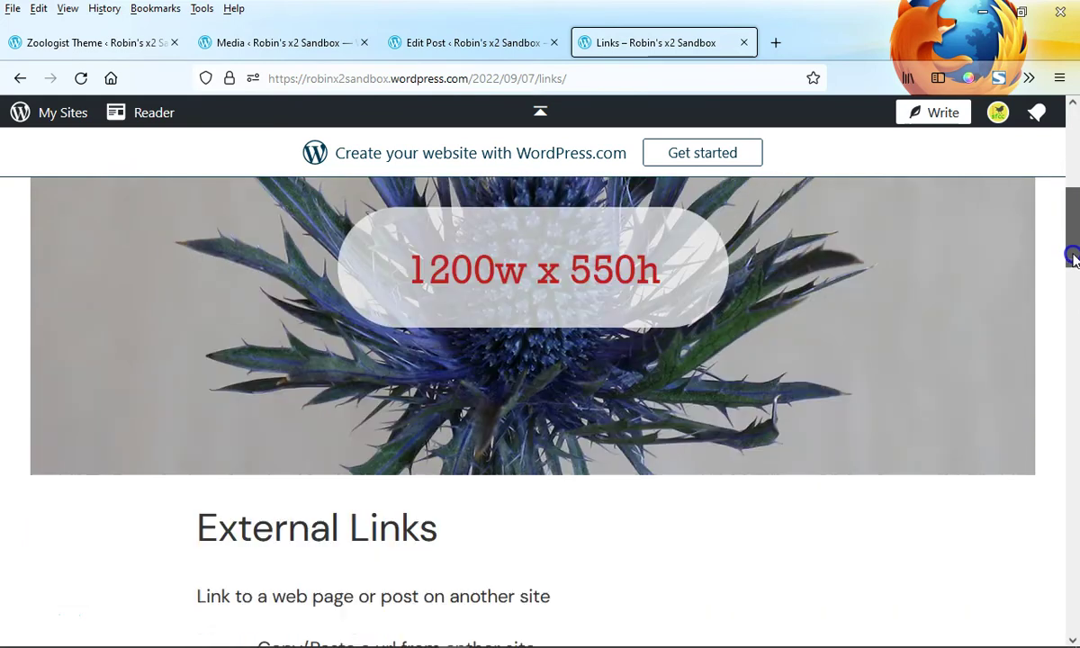
pyautogui.moveTo(1073, 258); pyautogui.dragTo(1073, 215)
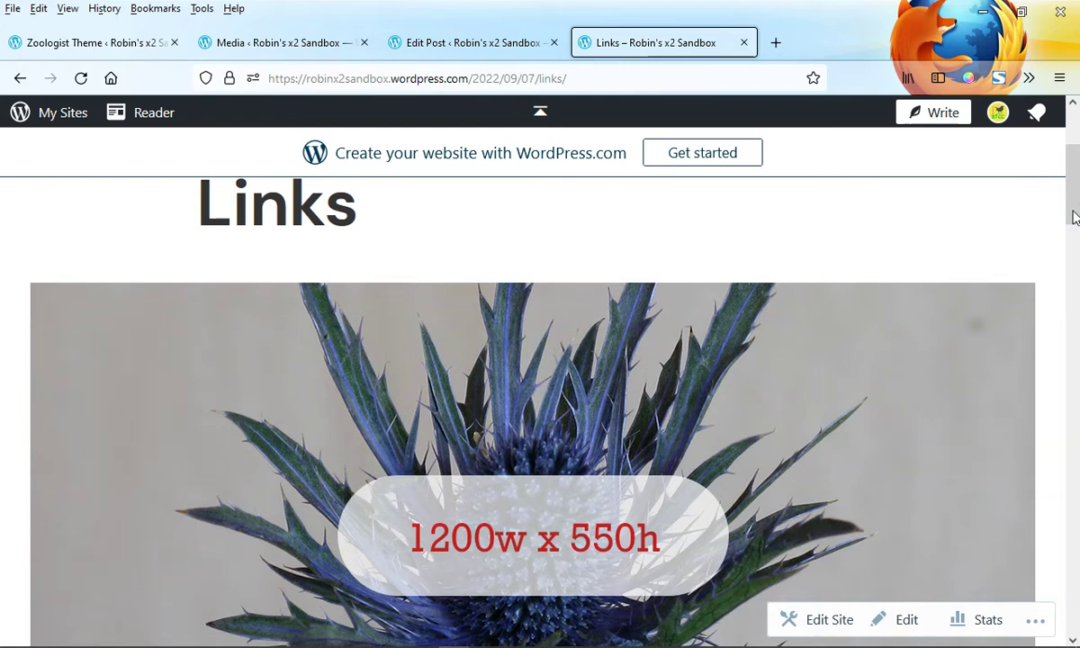
# Check the thistle images' file names in the site's Media Library and search the library for "feat".
pyautogui.click(259, 46)
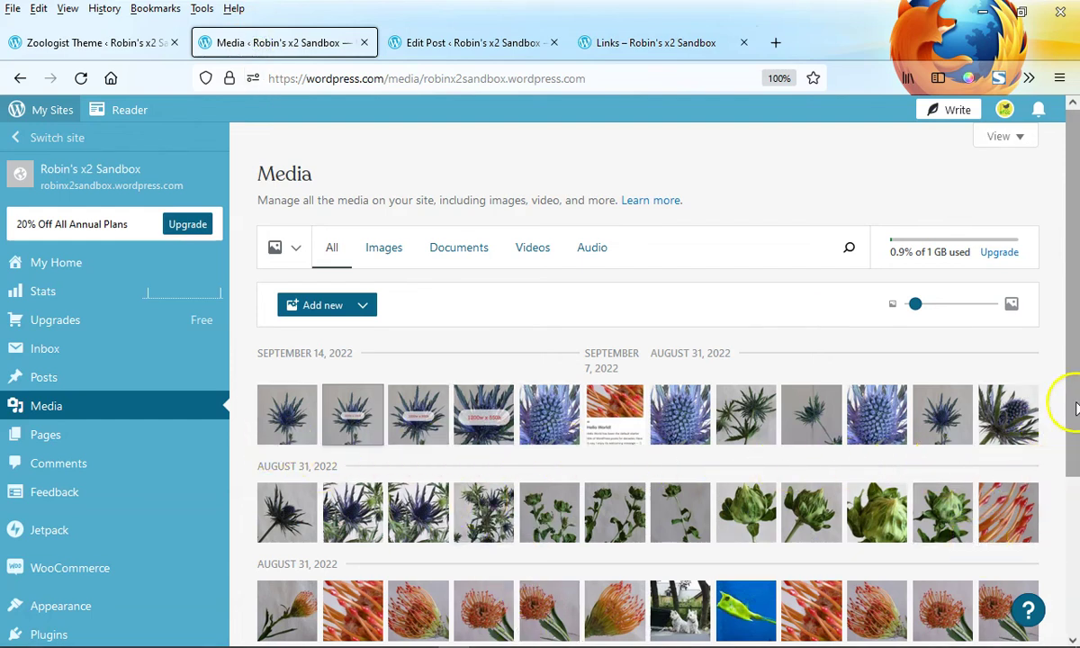
pyautogui.moveTo(1069, 410)
pyautogui.mouseDown()
pyautogui.moveTo(1069, 526)
pyautogui.moveTo(1068, 424)
pyautogui.mouseUp()
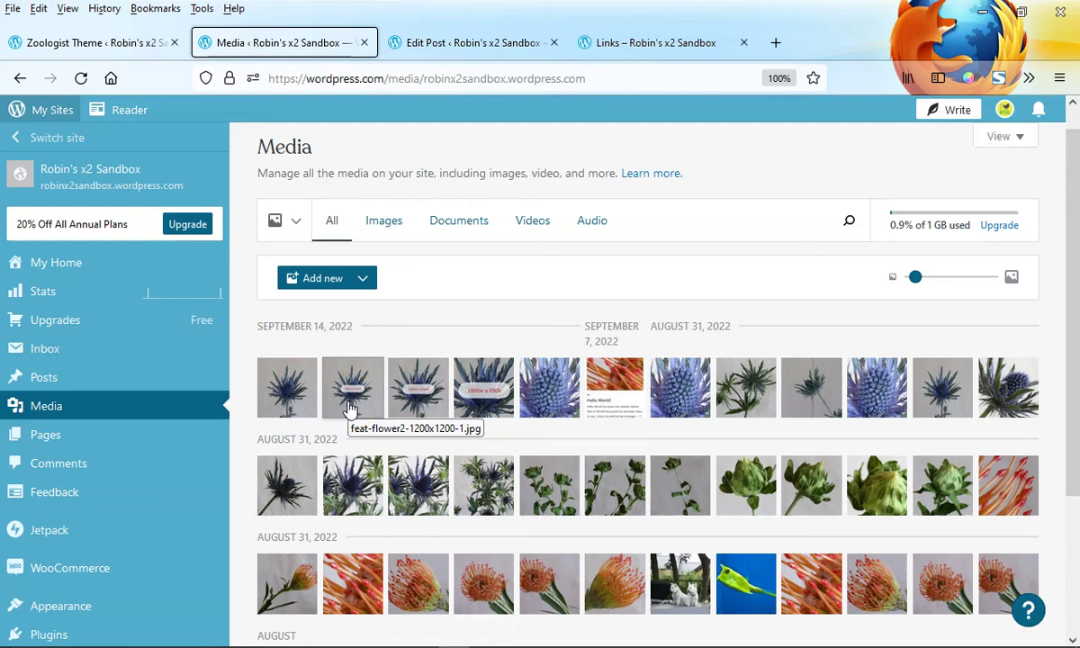
pyautogui.click(386, 398)
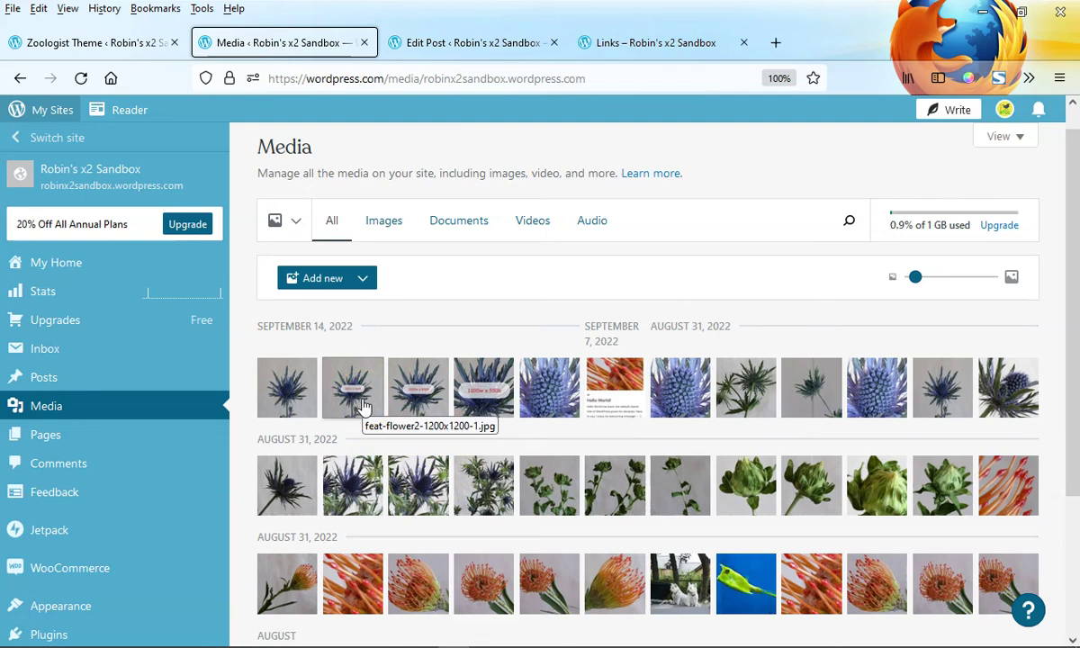
pyautogui.click(363, 392)
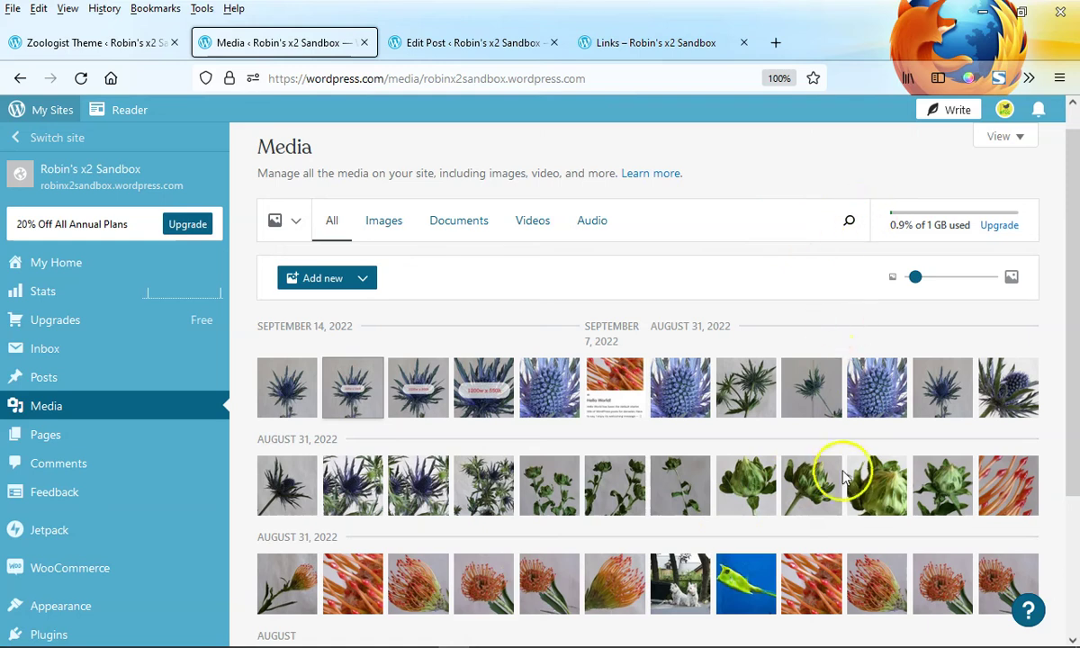
pyautogui.click(849, 223)
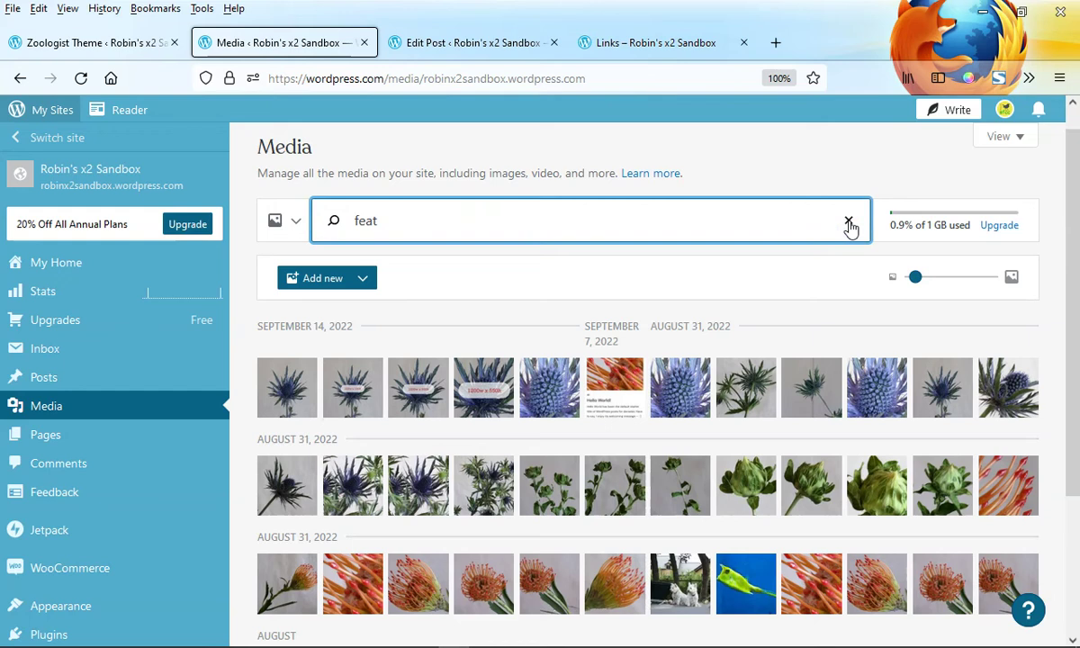
pyautogui.click(519, 496)
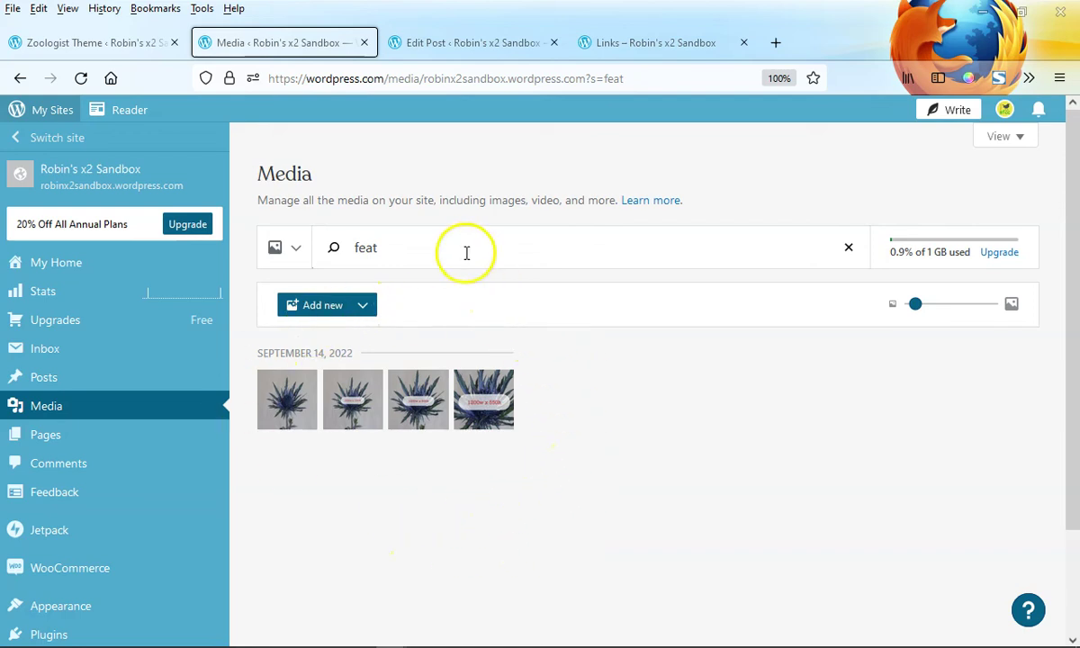
# Clear the media search and look through the full set of images in the library.
pyautogui.click(849, 248)
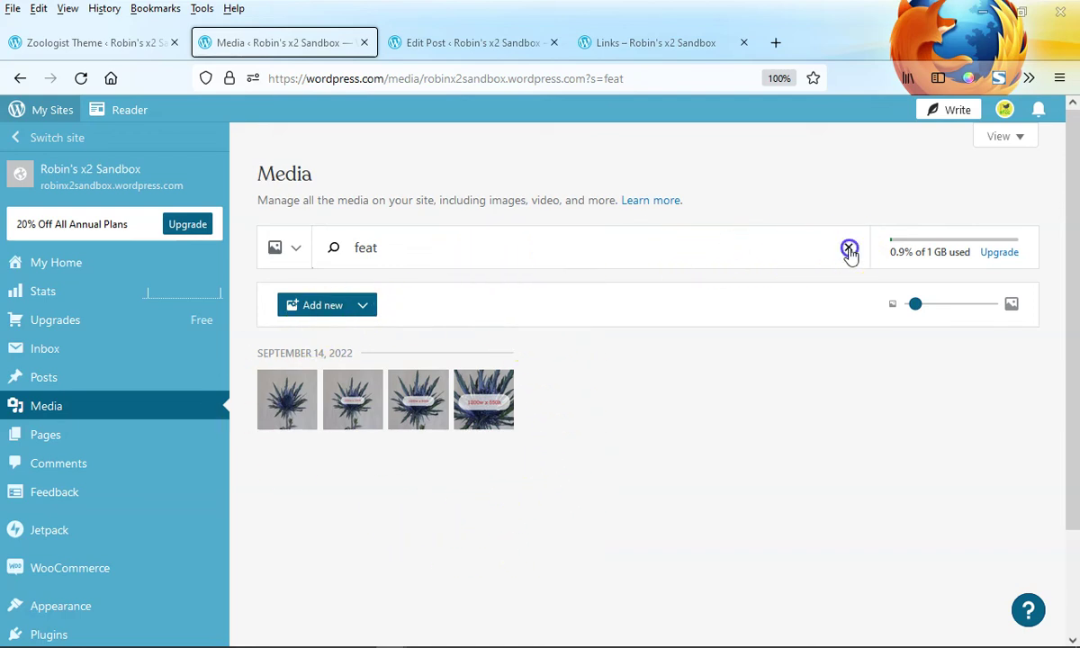
pyautogui.scroll(-3, 875, 432)
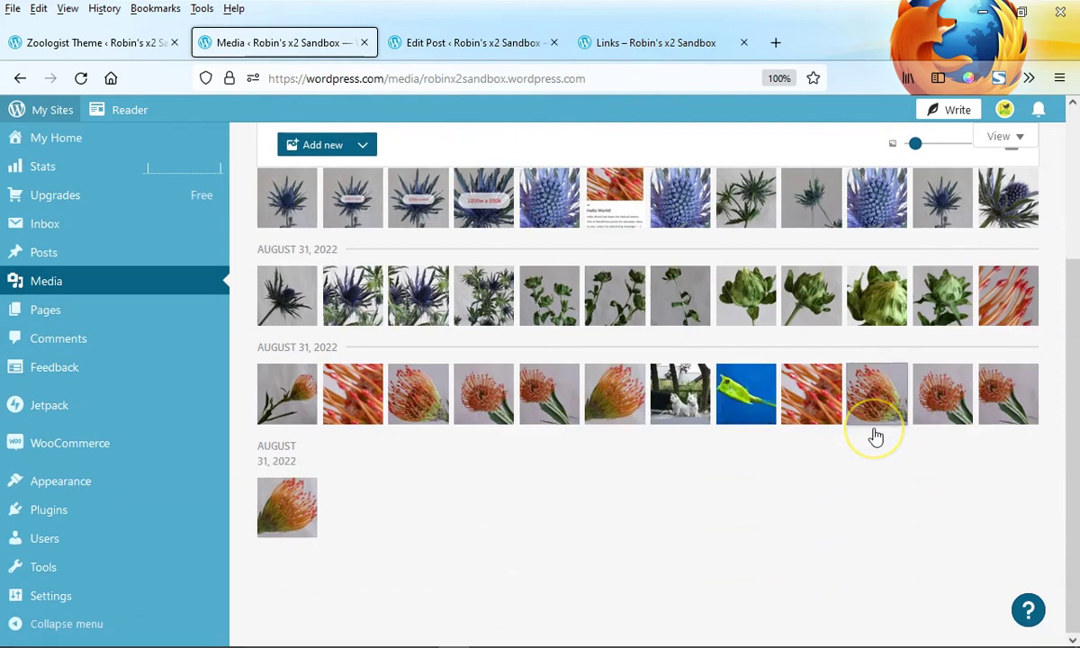
pyautogui.scroll(3, 875, 436)
pyautogui.scroll(-3, 814, 518)
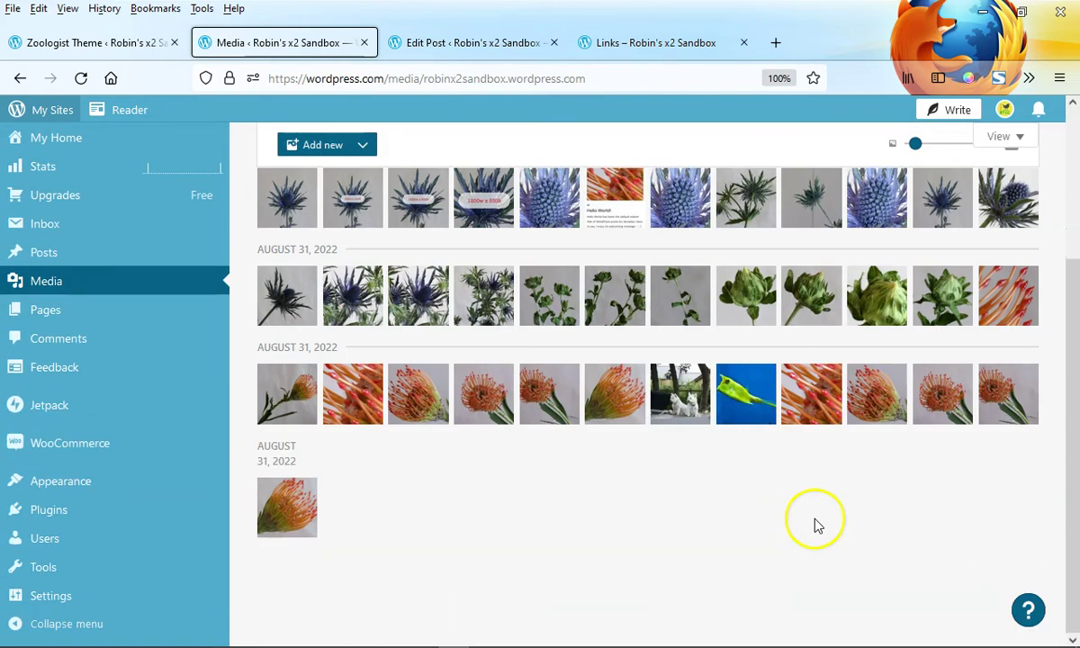
pyautogui.scroll(3, 815, 522)
pyautogui.moveTo(27, 607)
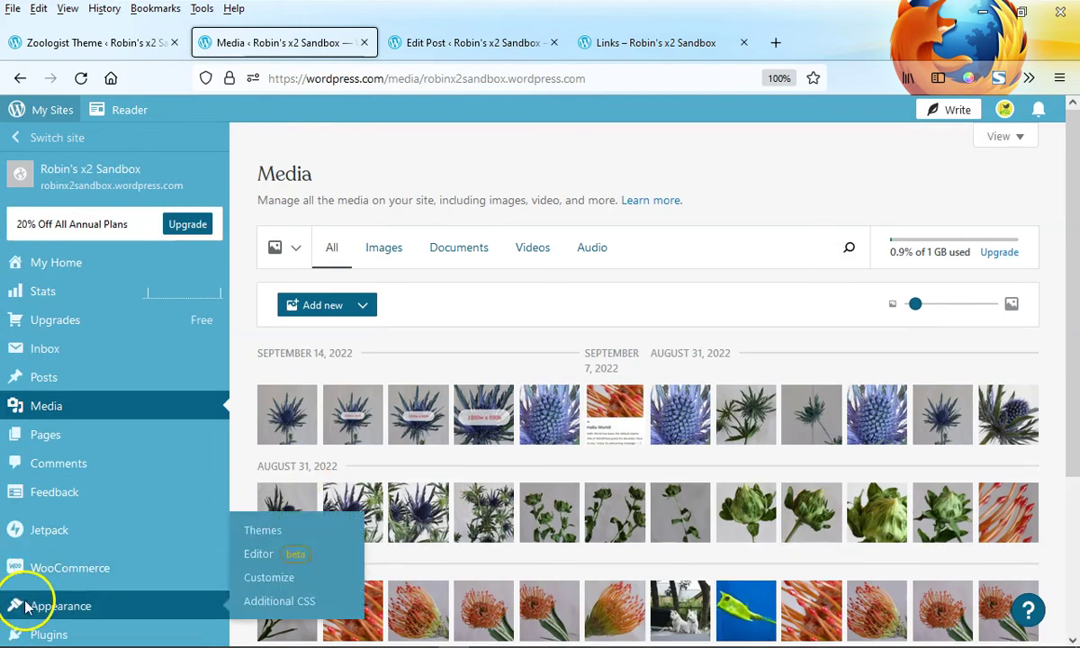
# Go back to the published Links post and examine how much of the 1200w x 550h featured image fits on the screen.
pyautogui.click(632, 44)
pyautogui.scroll(-3, 785, 451)
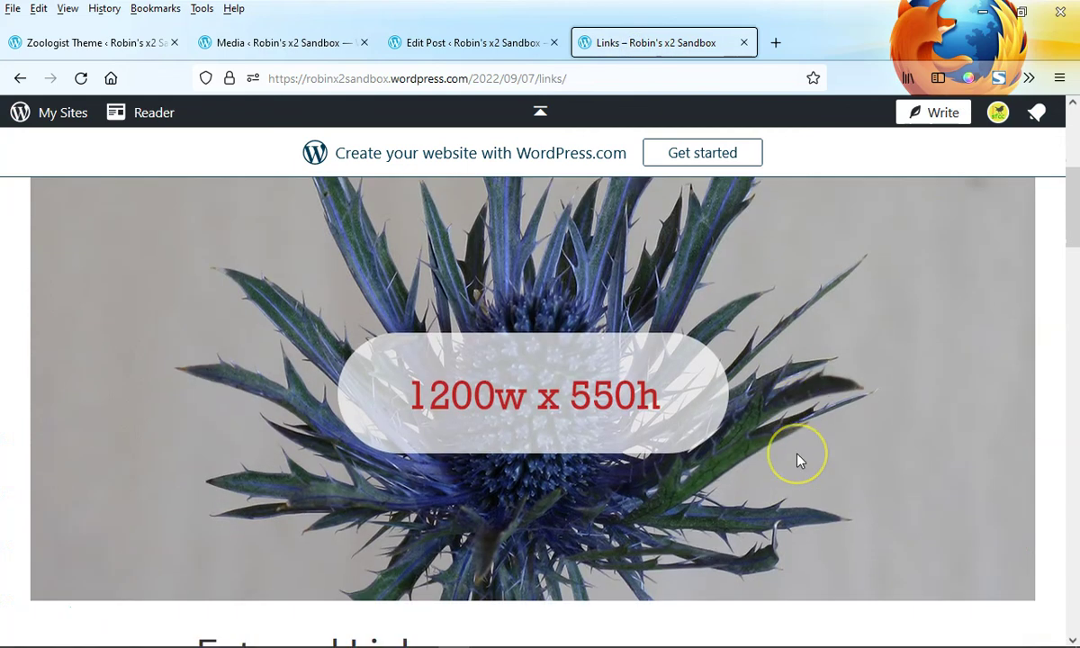
pyautogui.scroll(3, 796, 459)
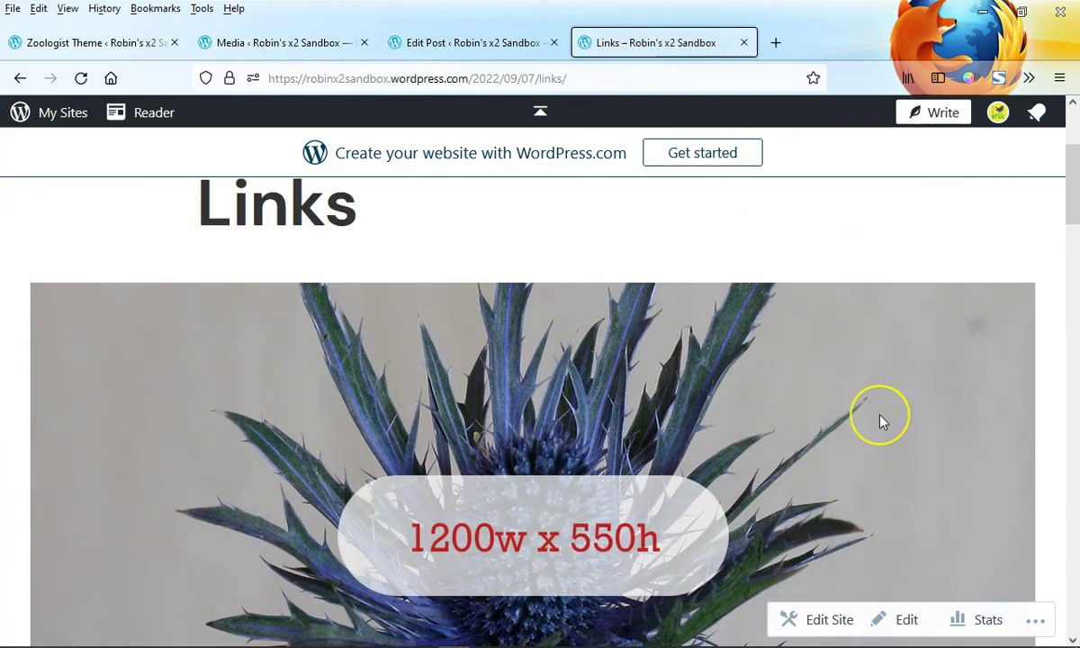
pyautogui.scroll(-3, 882, 421)
pyautogui.scroll(3, 882, 421)
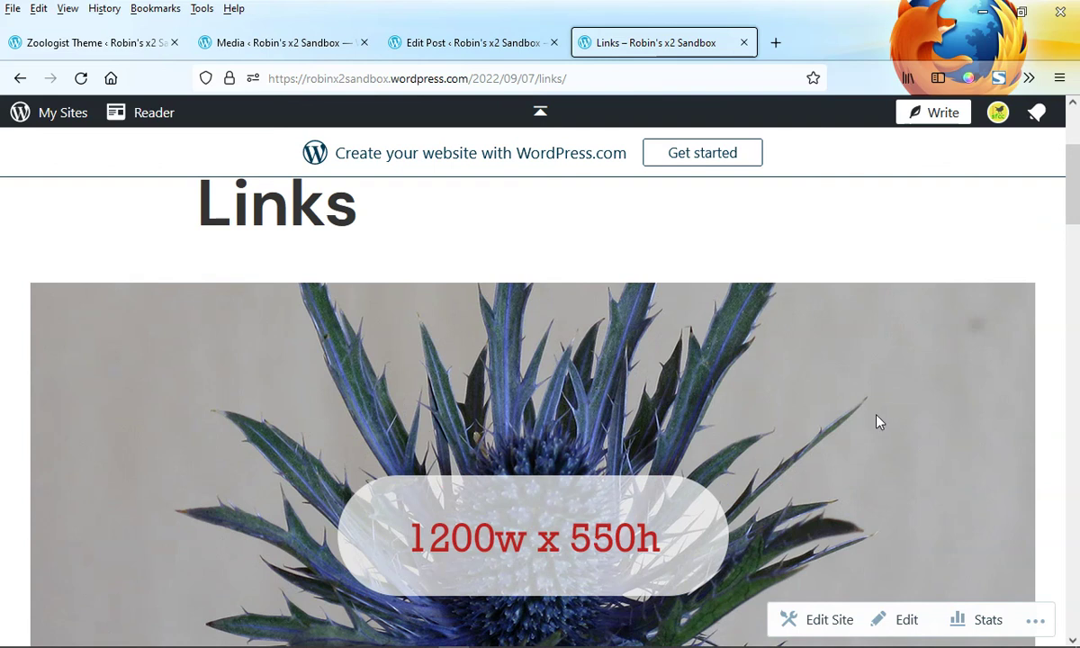
pyautogui.click(804, 500)
pyautogui.scroll(-2, 841, 360)
pyautogui.scroll(2, 848, 413)
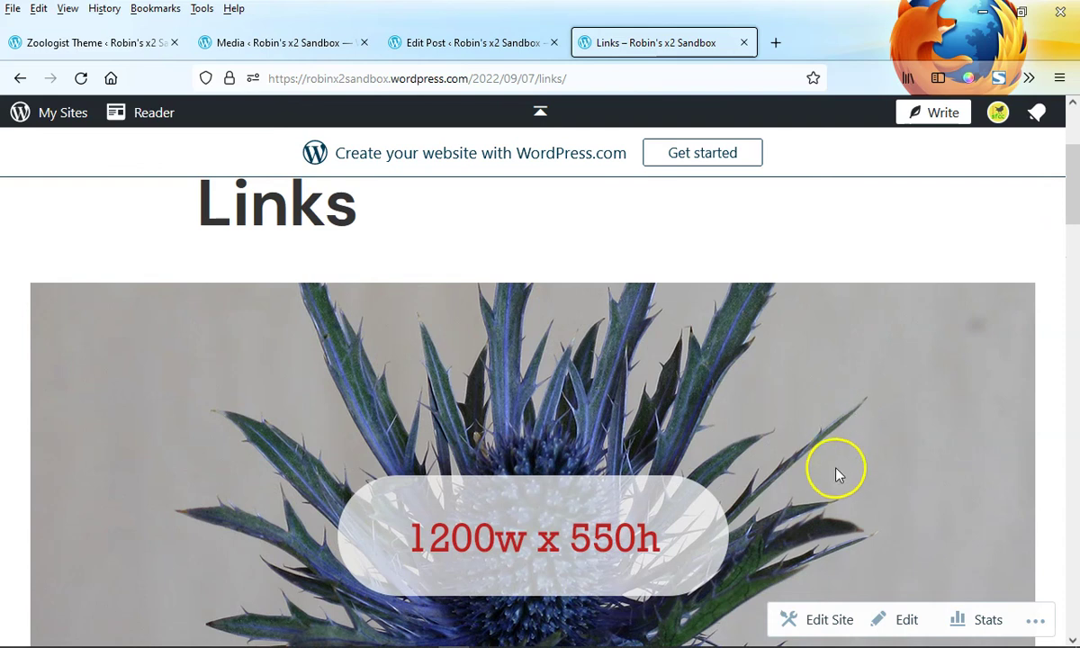